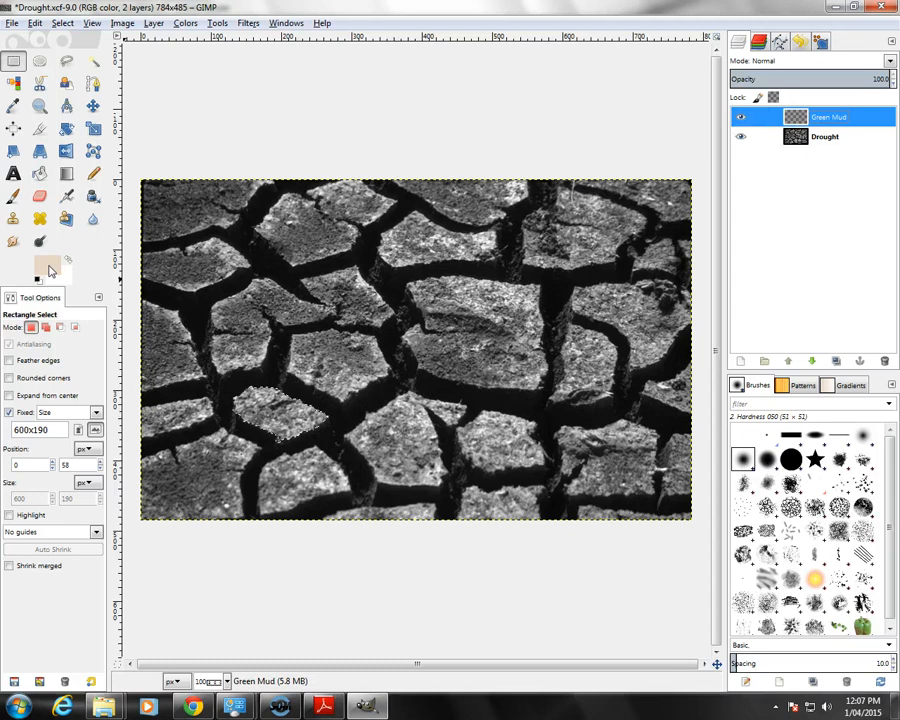
Set the foreground colour to pure green, HSV 120, 100, 100, and fill the selected mud patch on the Green Mud layer with it
click(48, 268)
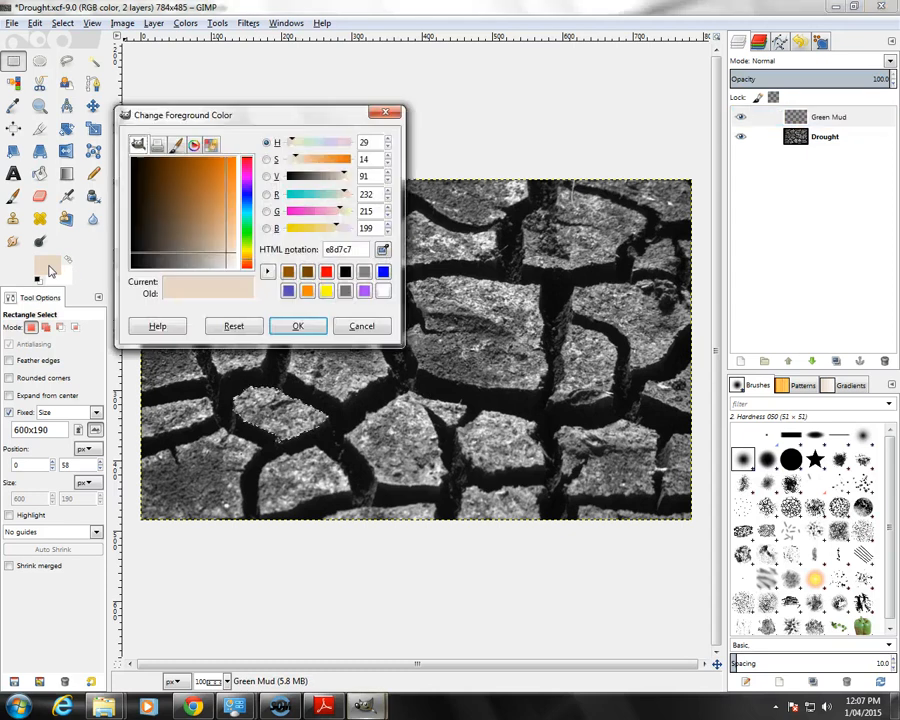
double_click(365, 142)
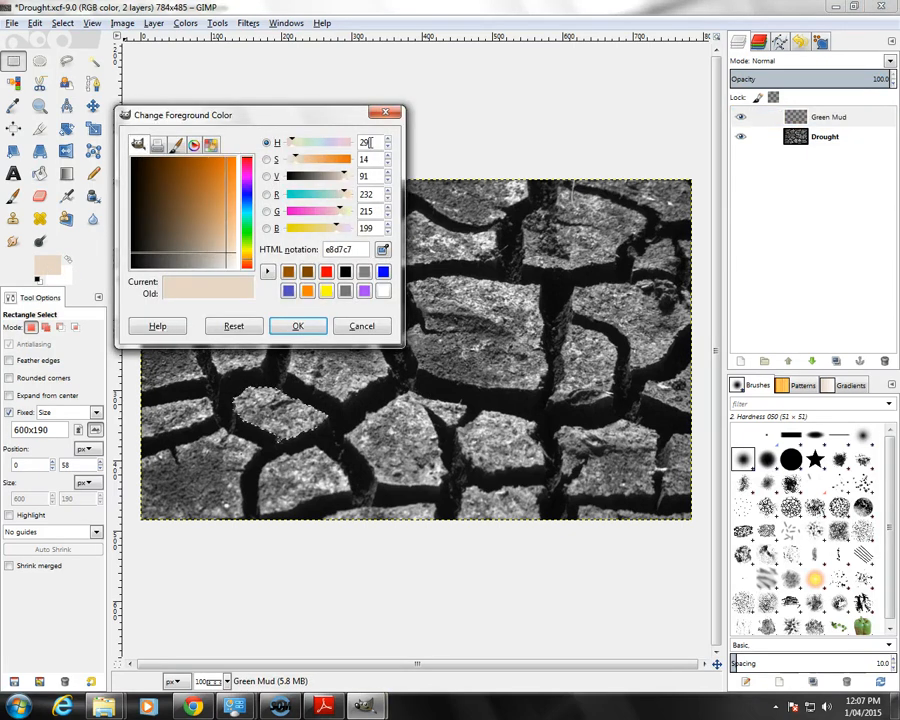
text(12)
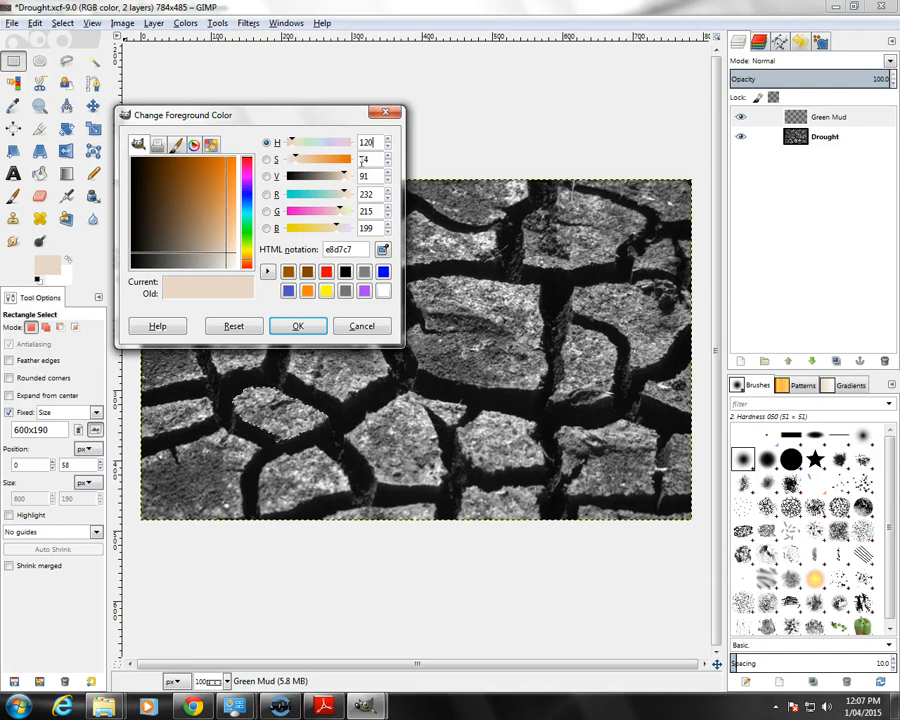
text(0)
key(Return)
double_click(362, 159)
text(100)
key(Return)
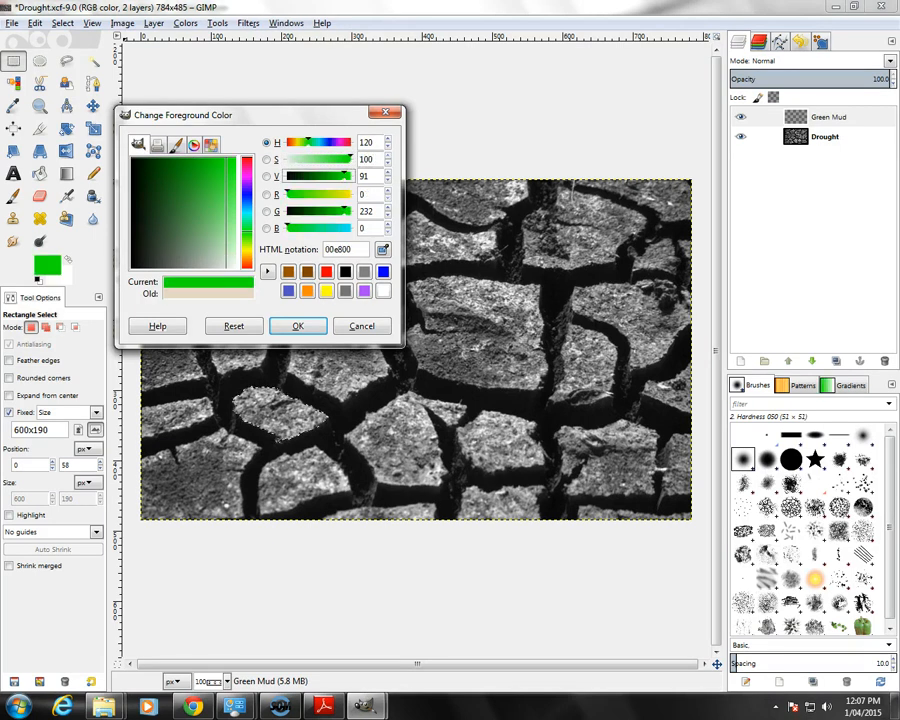
key(Tab)
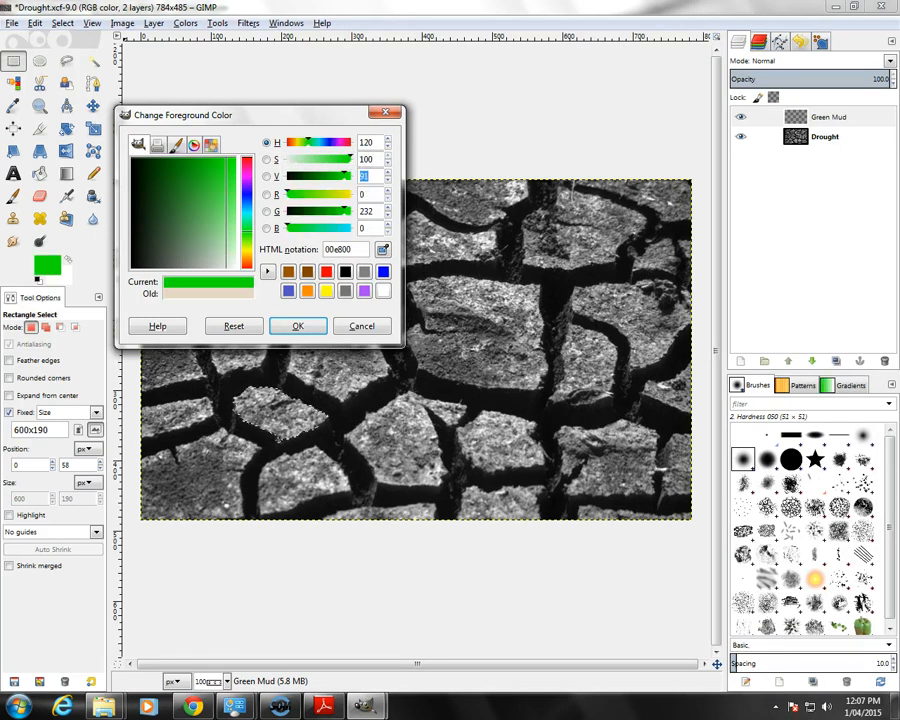
text(100)
key(Return)
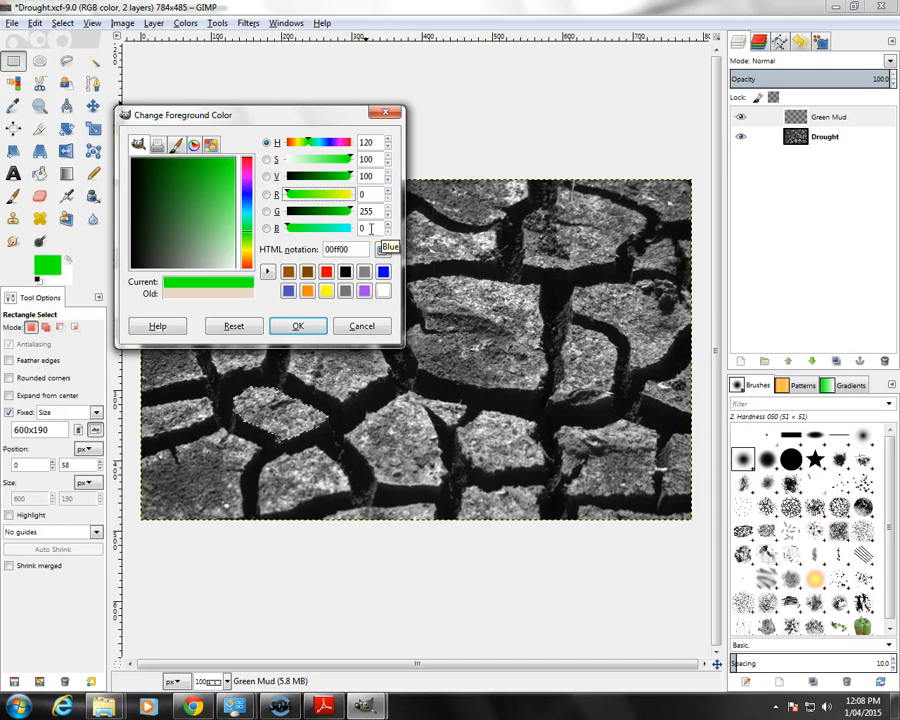
click(295, 328)
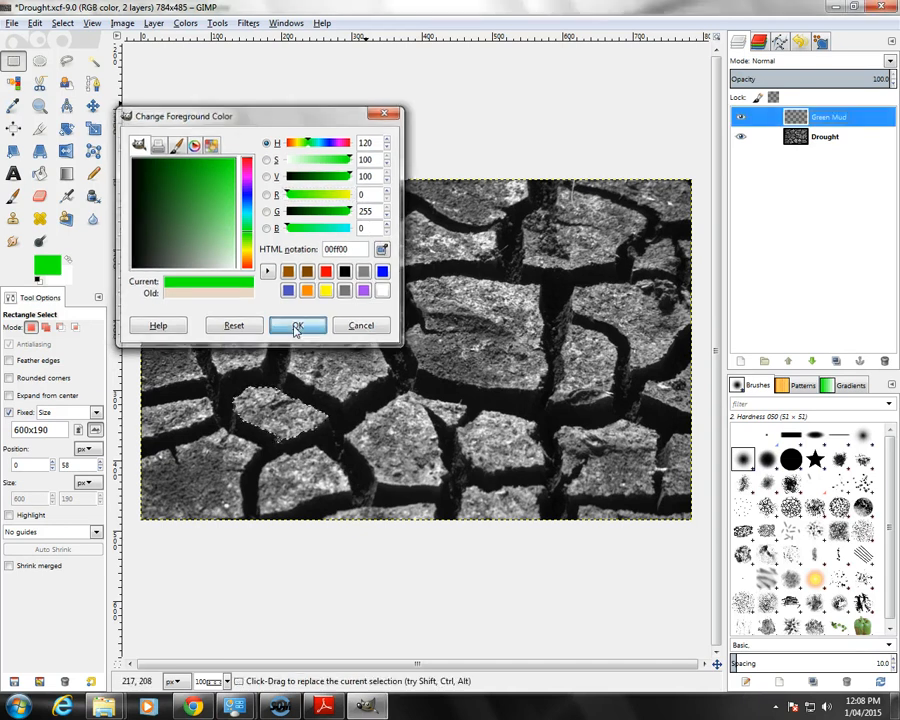
drag(38, 274, 290, 418)
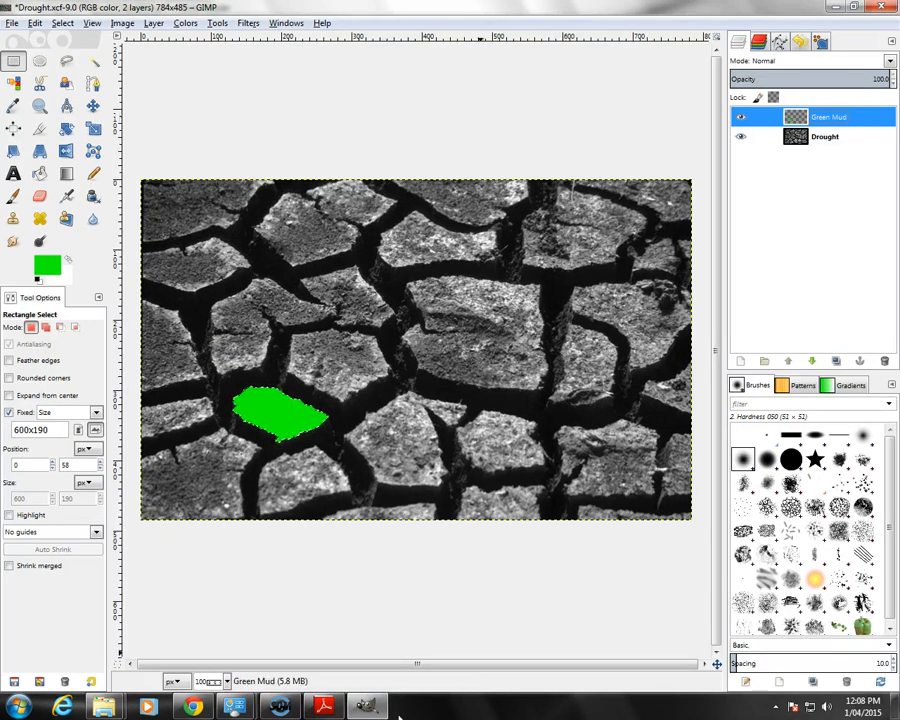
Check the layer mode instruction in the test PDF in Adobe Reader, and set the Green Mud layer's mode to Color in GIMP
click(323, 706)
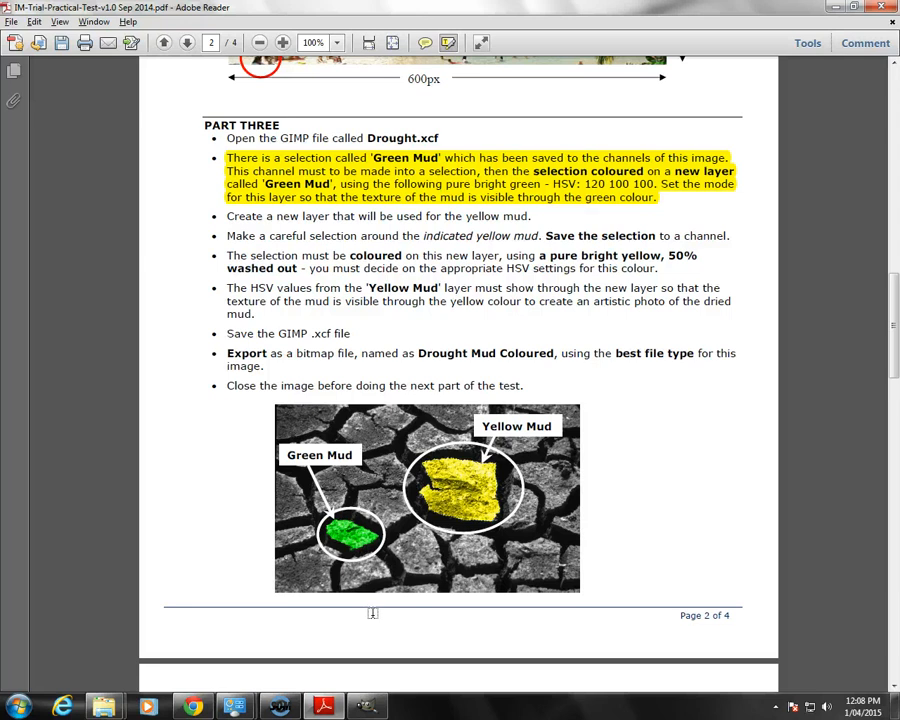
click(365, 707)
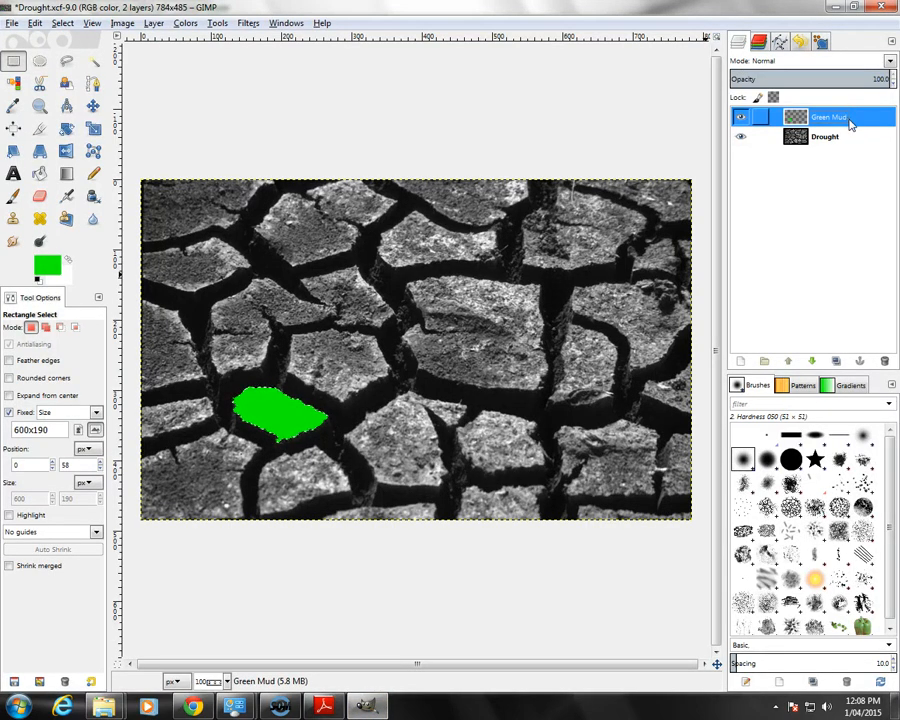
click(781, 62)
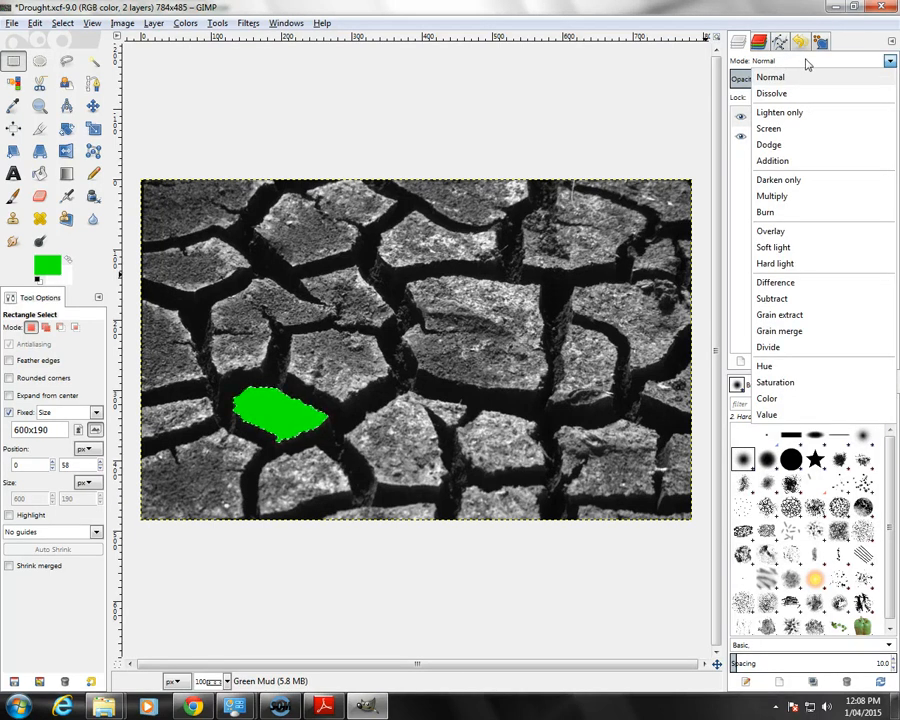
click(816, 399)
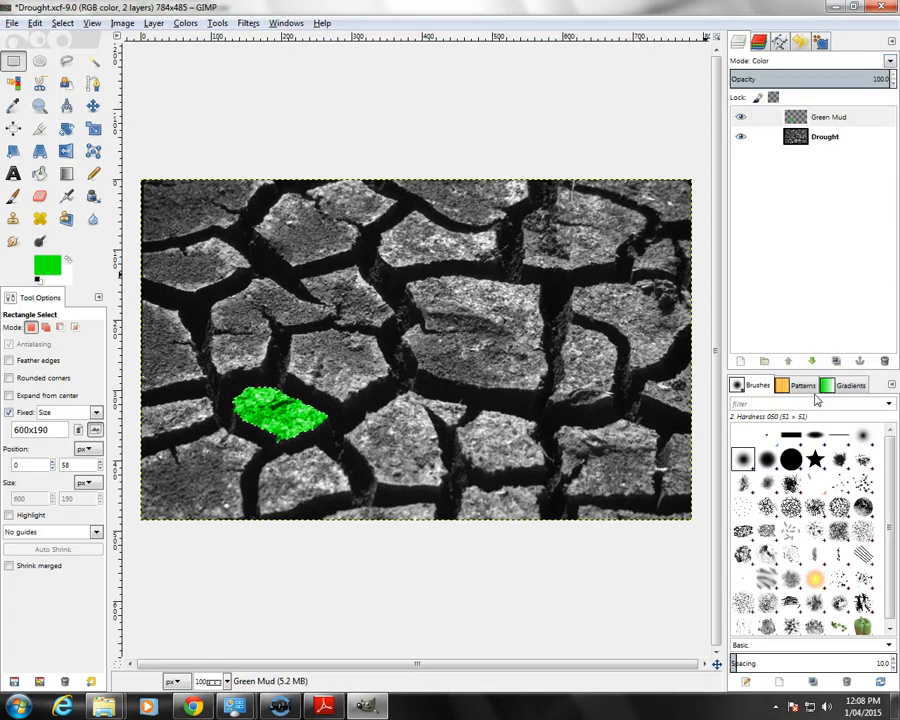
Try the Value, Saturation and Hue modes on the Green Mud layer, and return it to Color mode
click(813, 61)
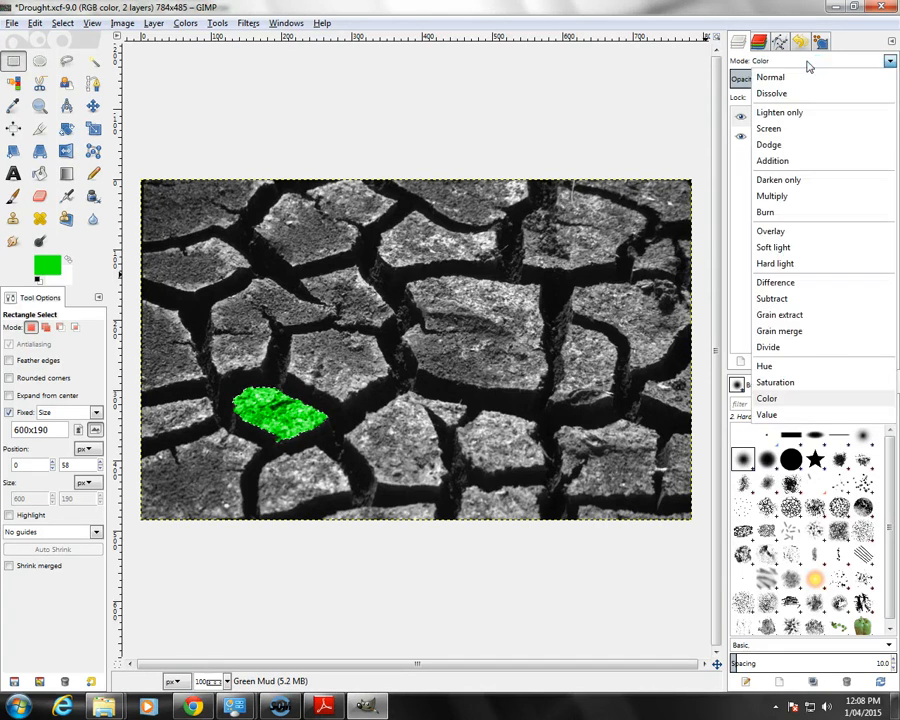
click(787, 414)
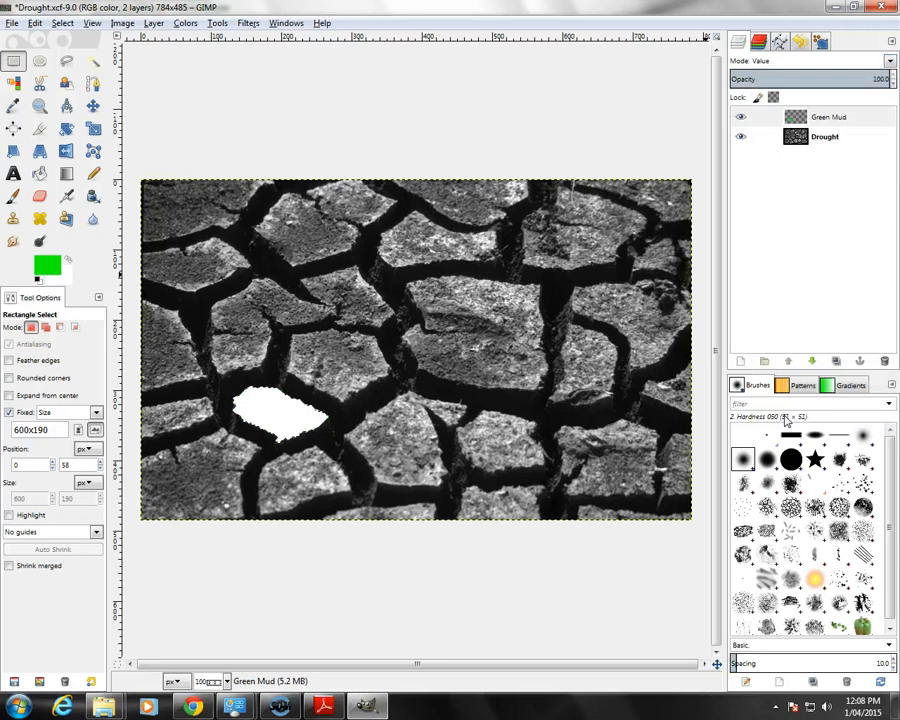
click(813, 62)
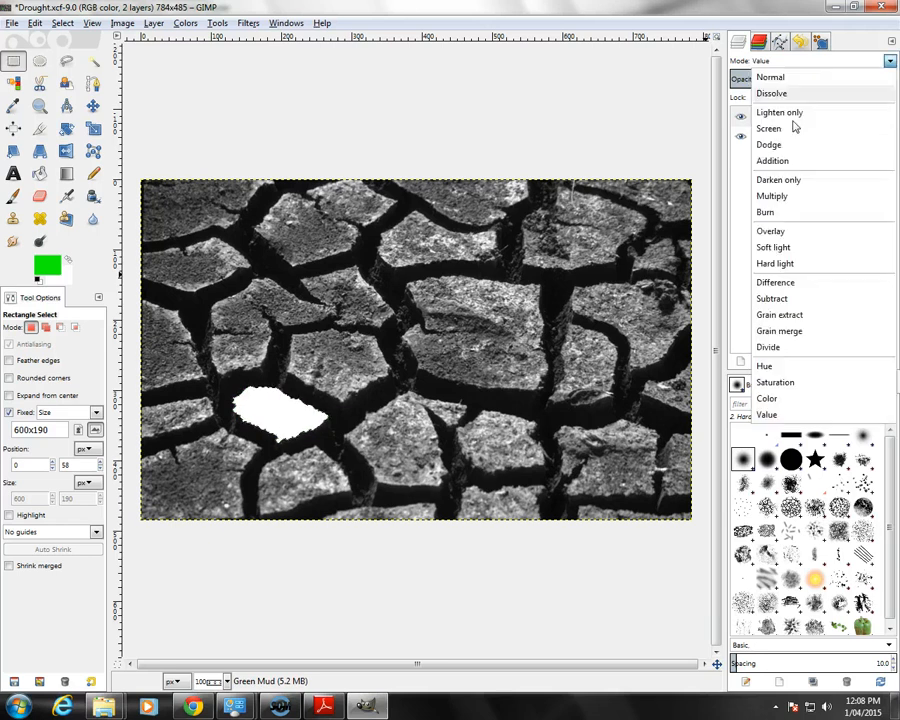
click(799, 383)
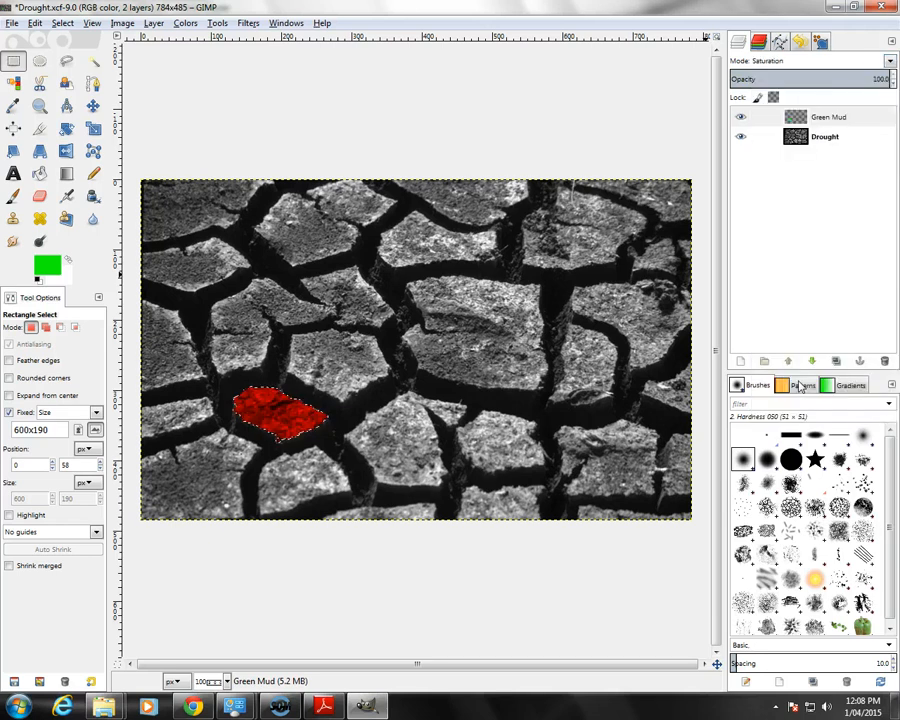
click(830, 63)
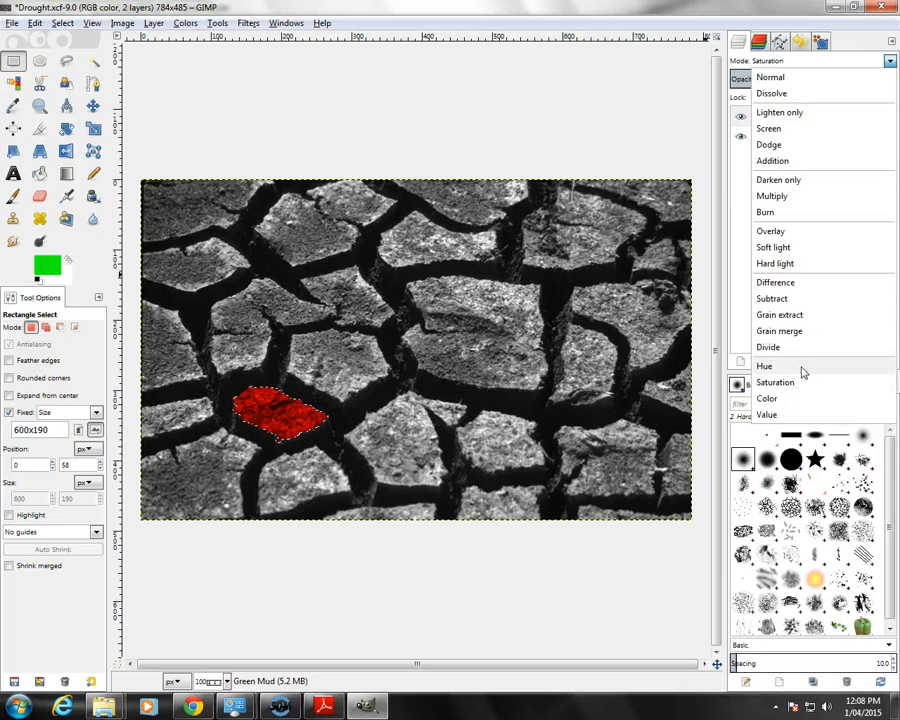
click(800, 368)
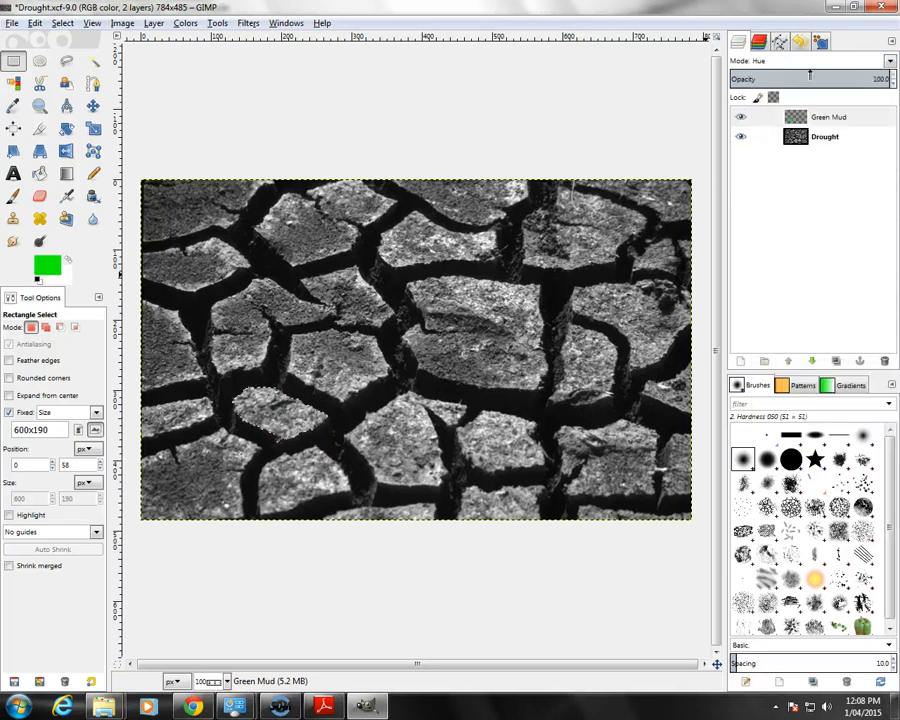
click(808, 63)
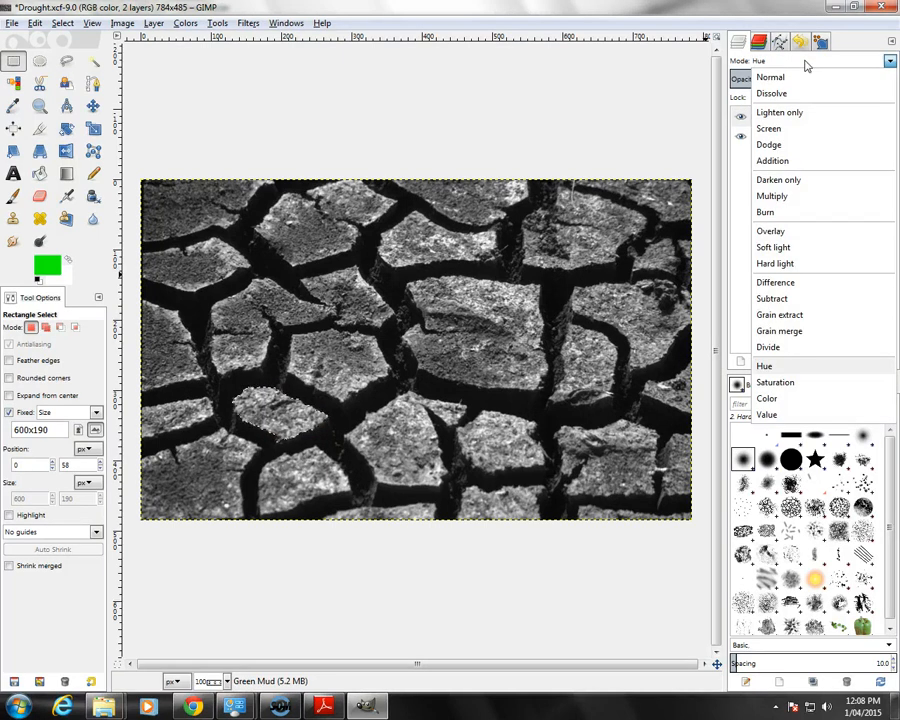
click(800, 399)
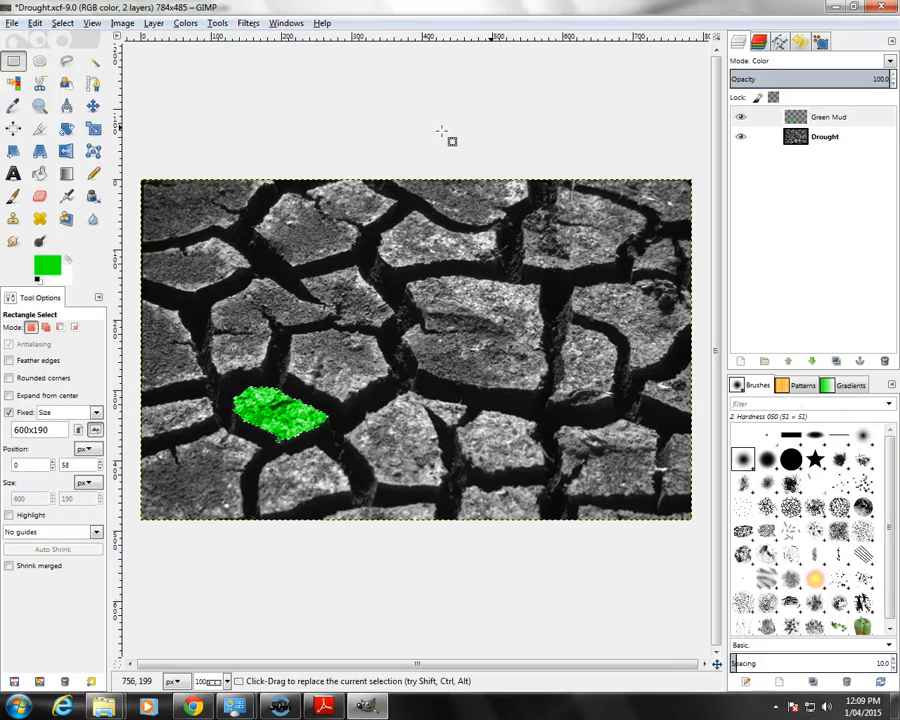
click(772, 65)
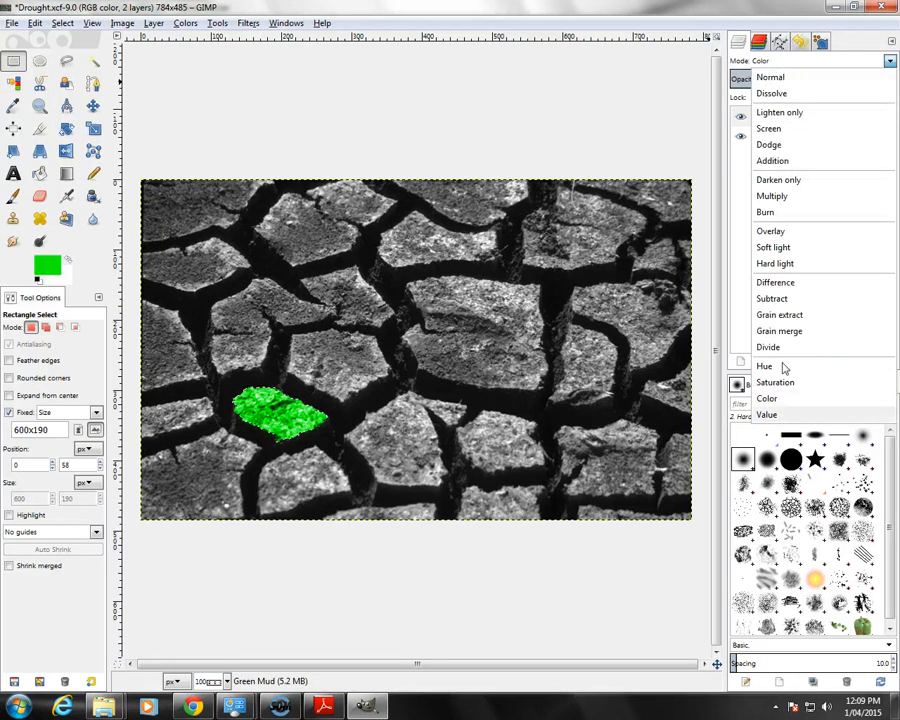
click(805, 66)
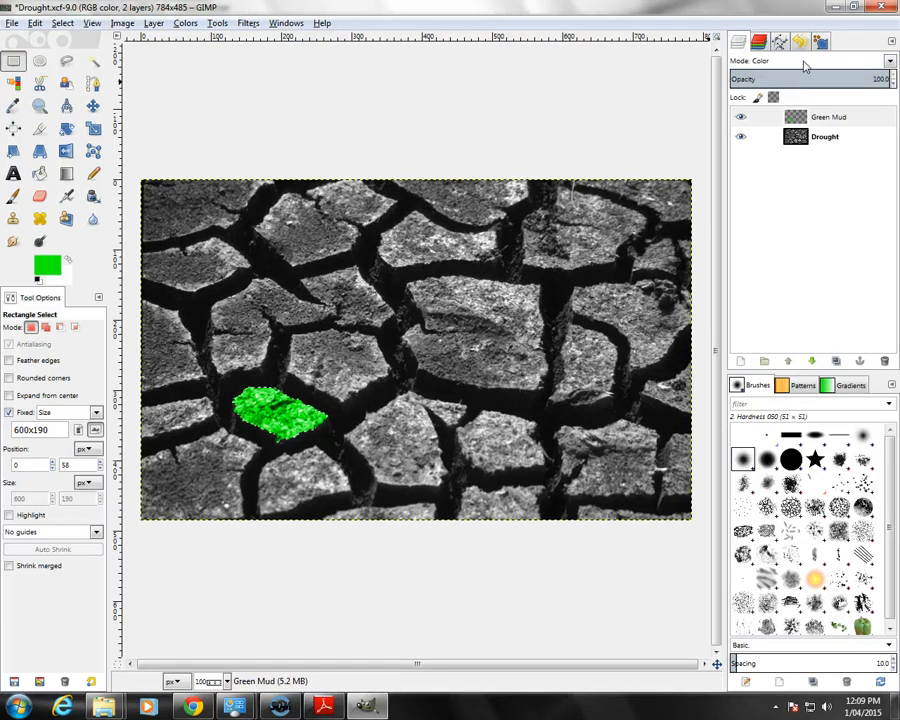
Check the next instruction in the test PDF in Adobe Reader, and create a transparent layer named Yellow Mud in GIMP
click(320, 707)
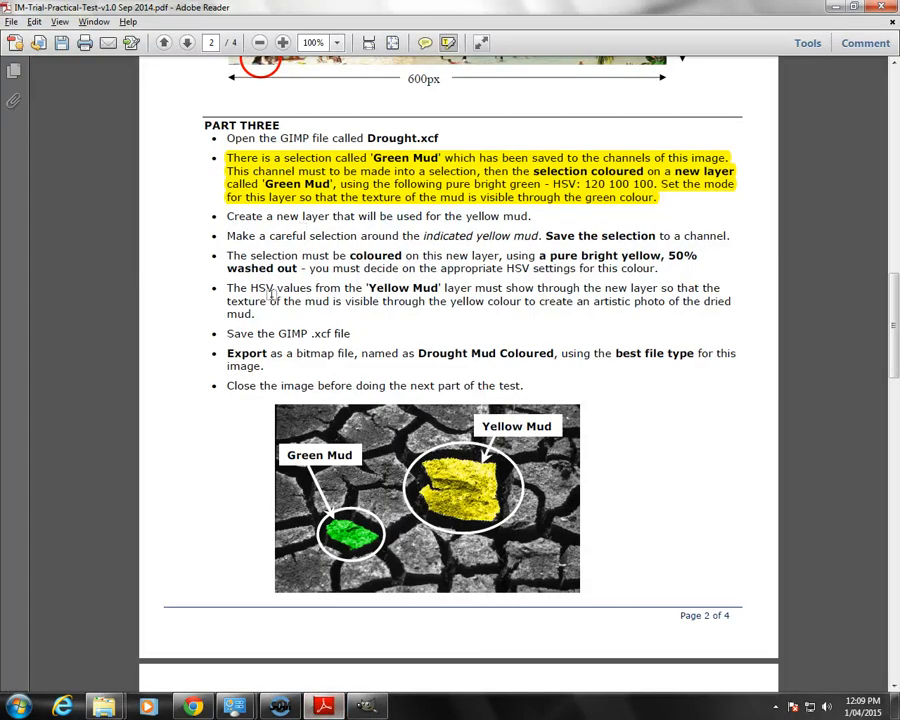
click(366, 706)
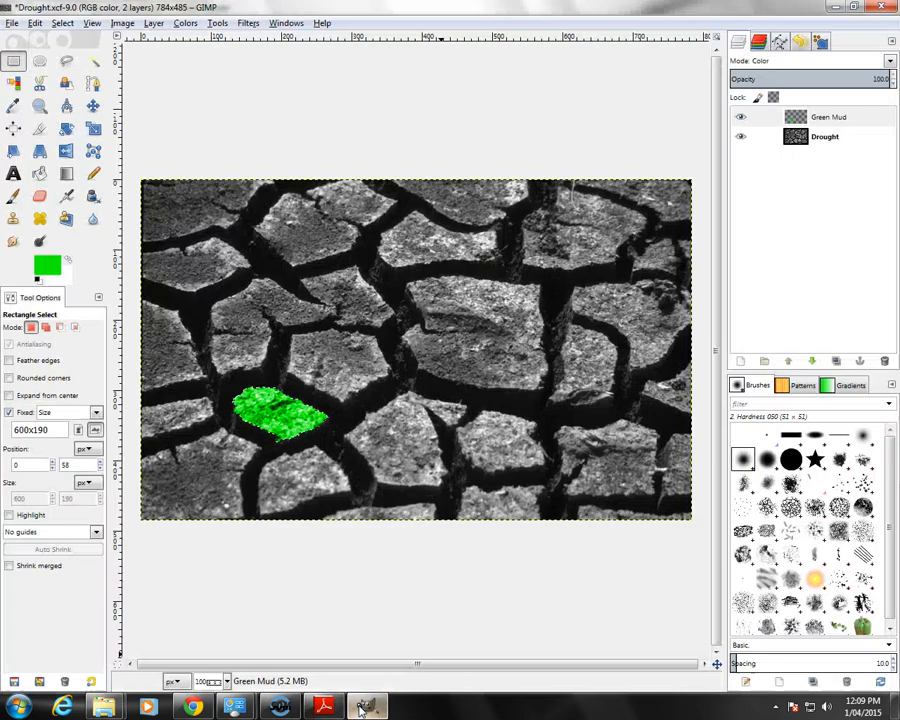
click(740, 361)
text(Y)
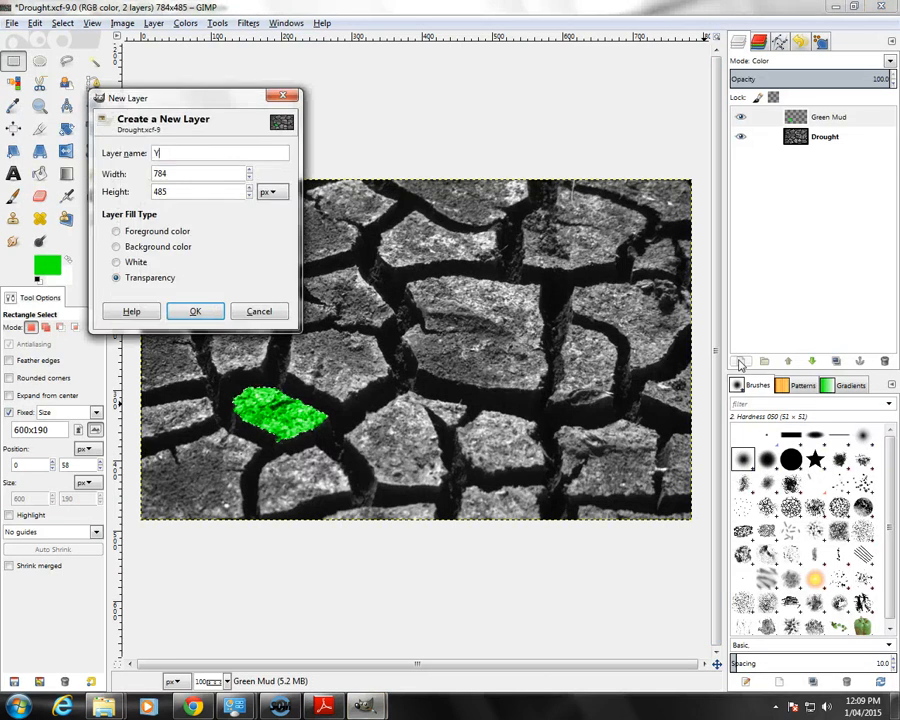
text(ellow Mud)
key(Return)
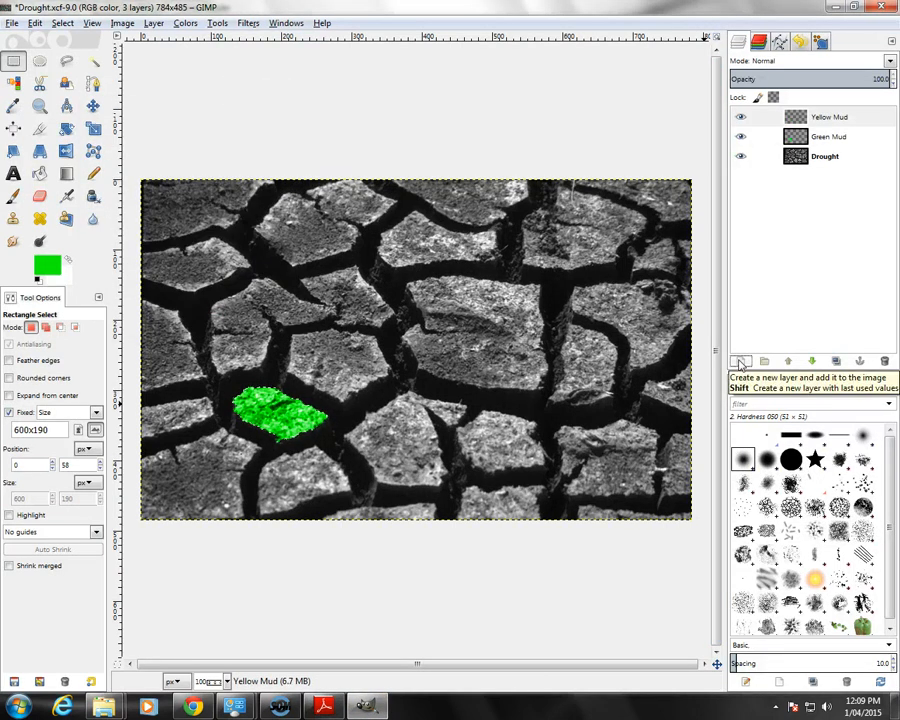
Locate the yellow mud in the Adobe Reader test sheet, and try Fuzzy Select on that large central slab on GIMP's Drought layer
click(322, 708)
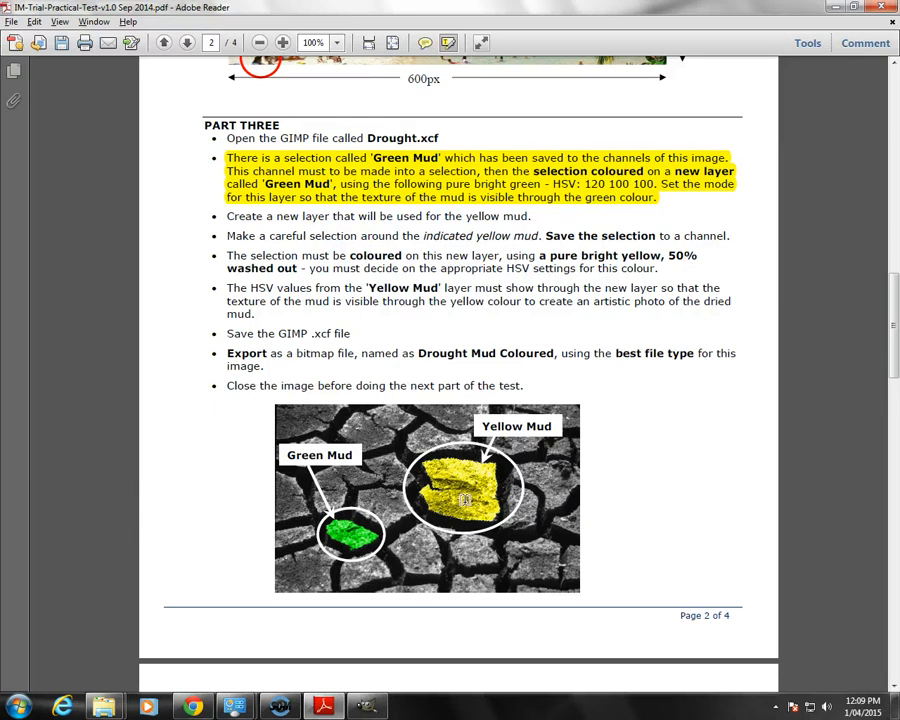
click(366, 712)
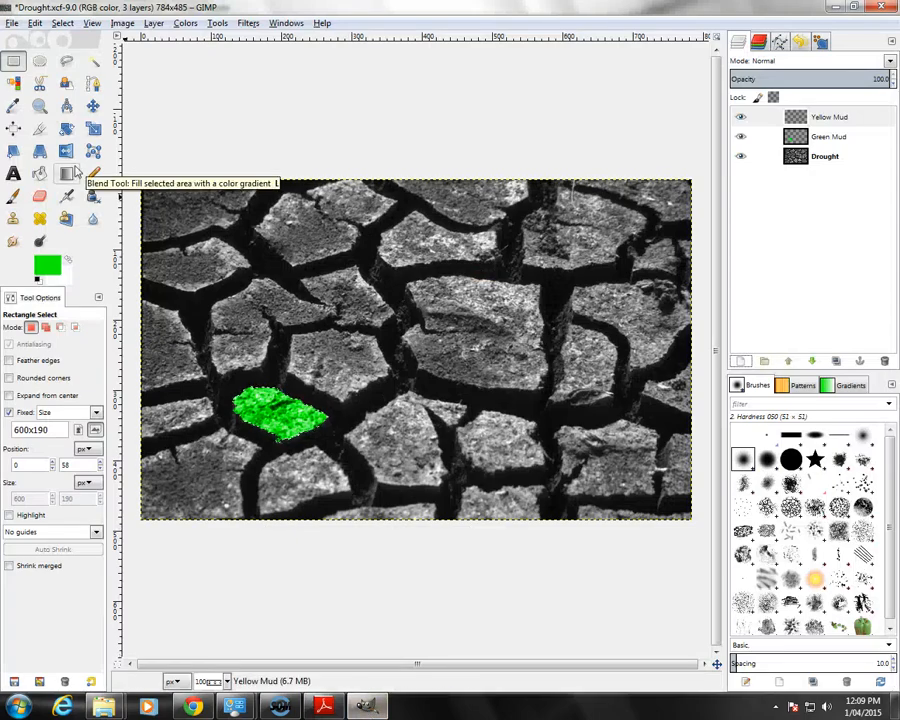
click(95, 63)
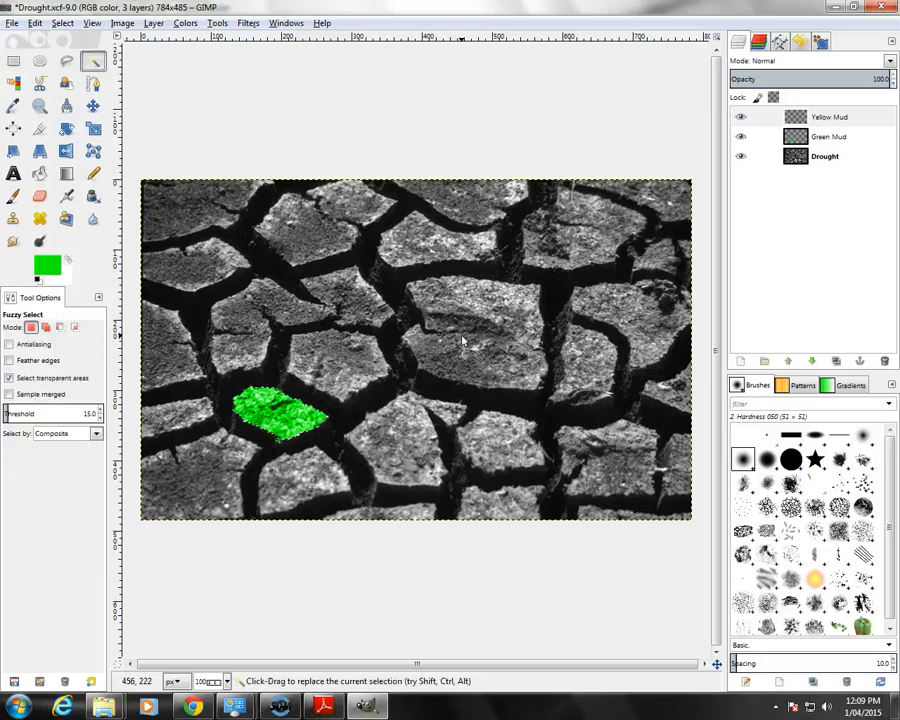
click(748, 157)
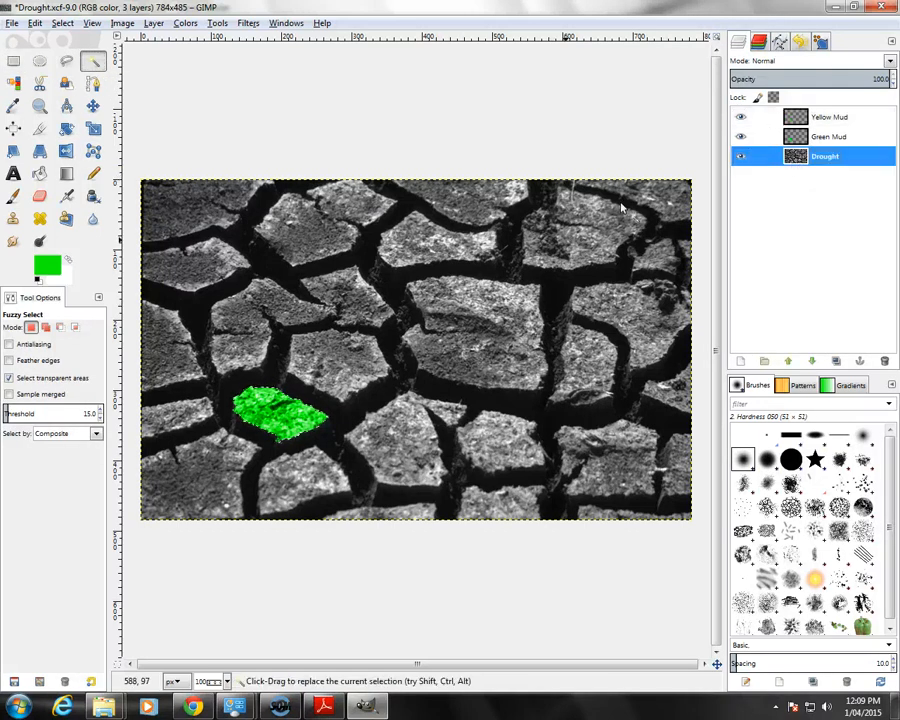
click(474, 345)
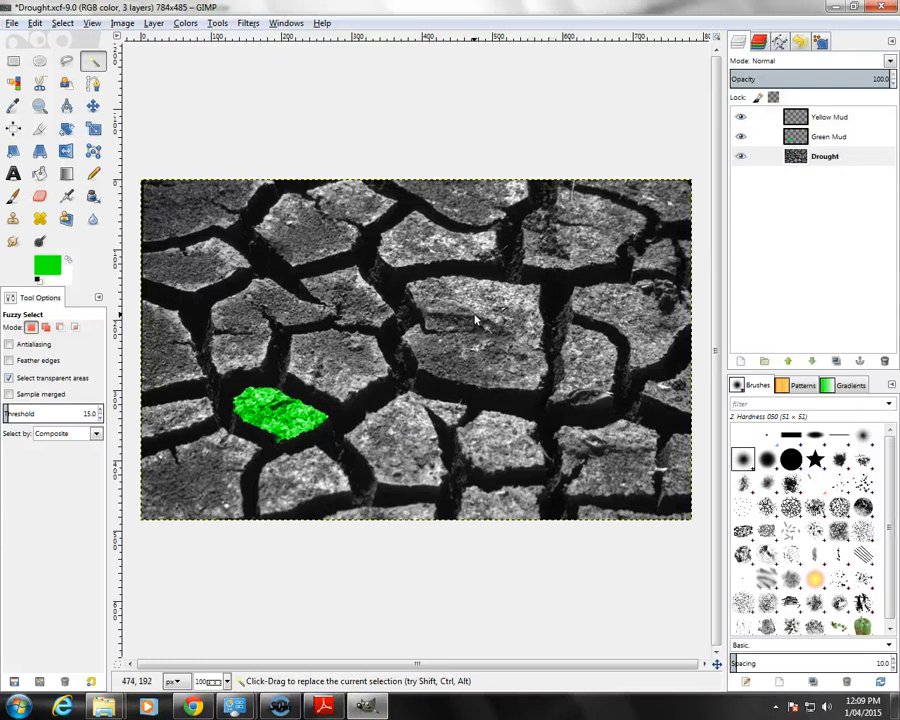
shift+click(475, 318)
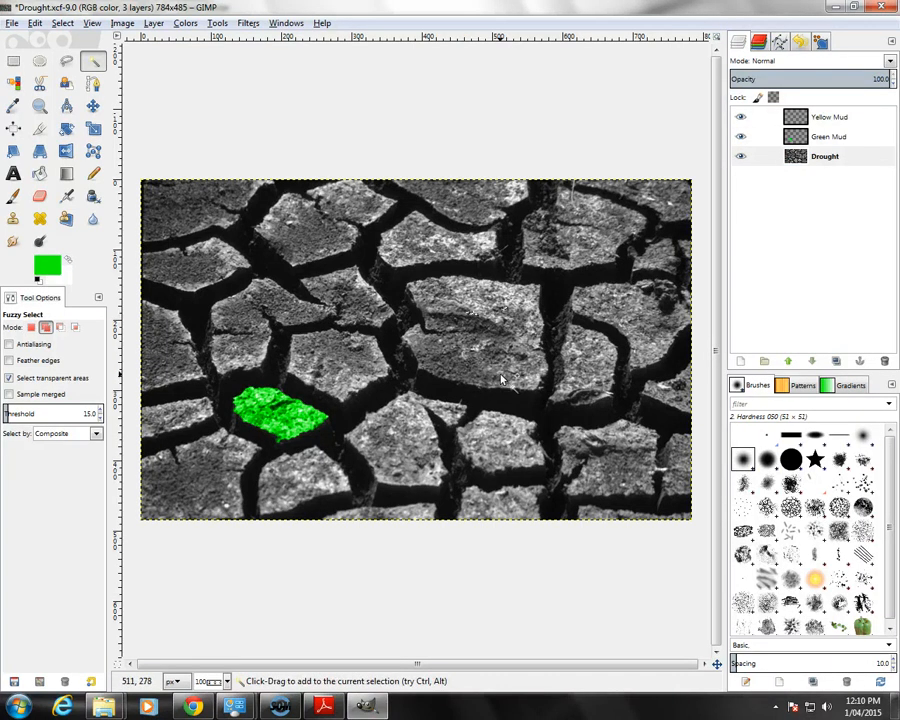
Reselect the large central mud slab with Fuzzy Select, trying a threshold of 58 and one of 31
click(101, 410)
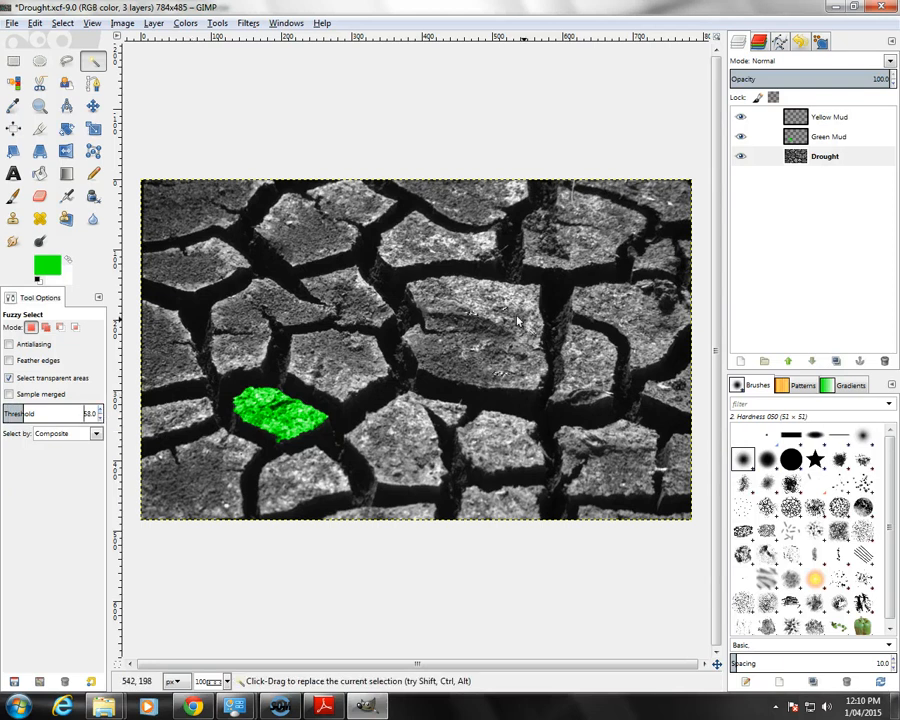
click(470, 337)
click(100, 418)
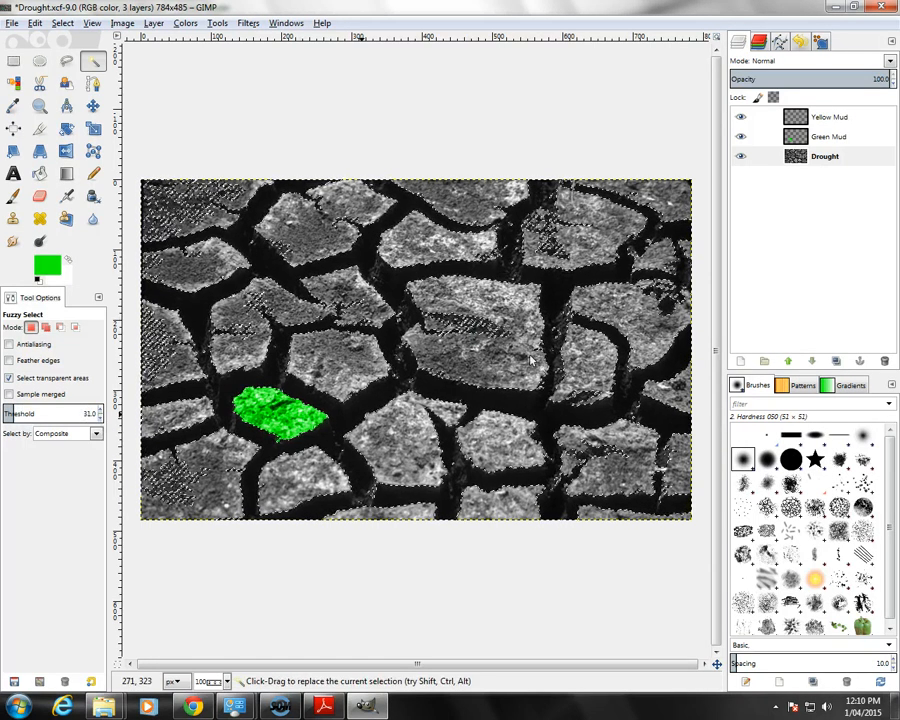
click(488, 346)
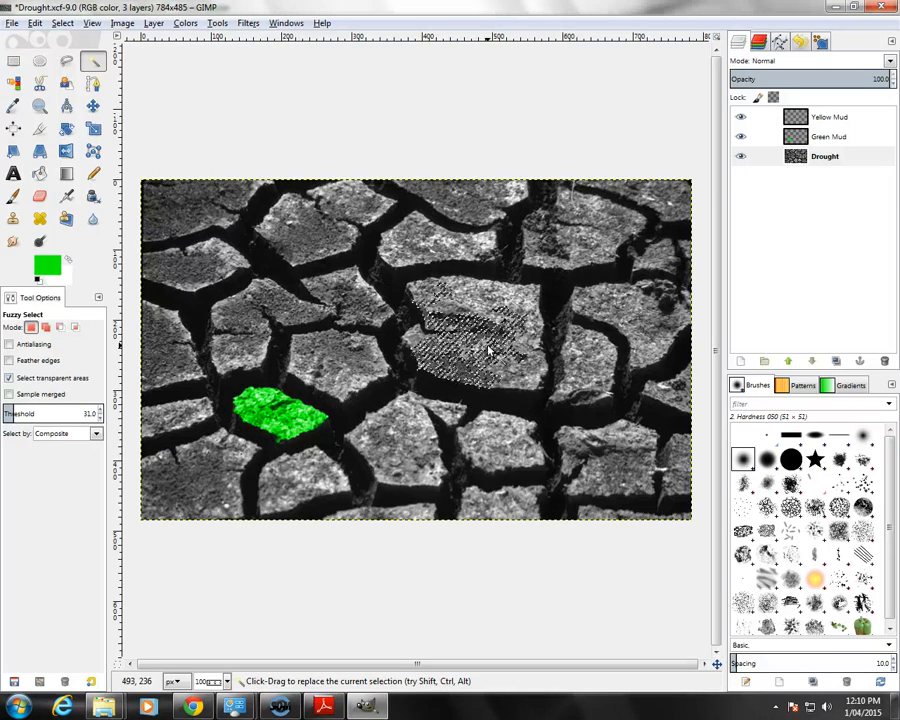
Try to extend the fuzzy selection over the upper part of the central slab, and clear the whole selection
key(shift)
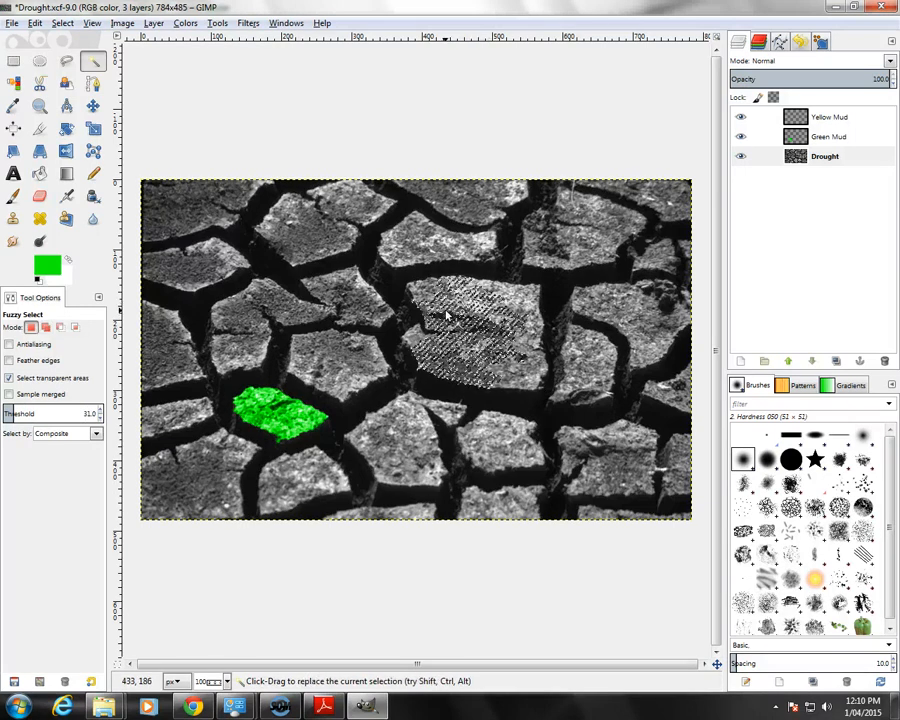
click(63, 24)
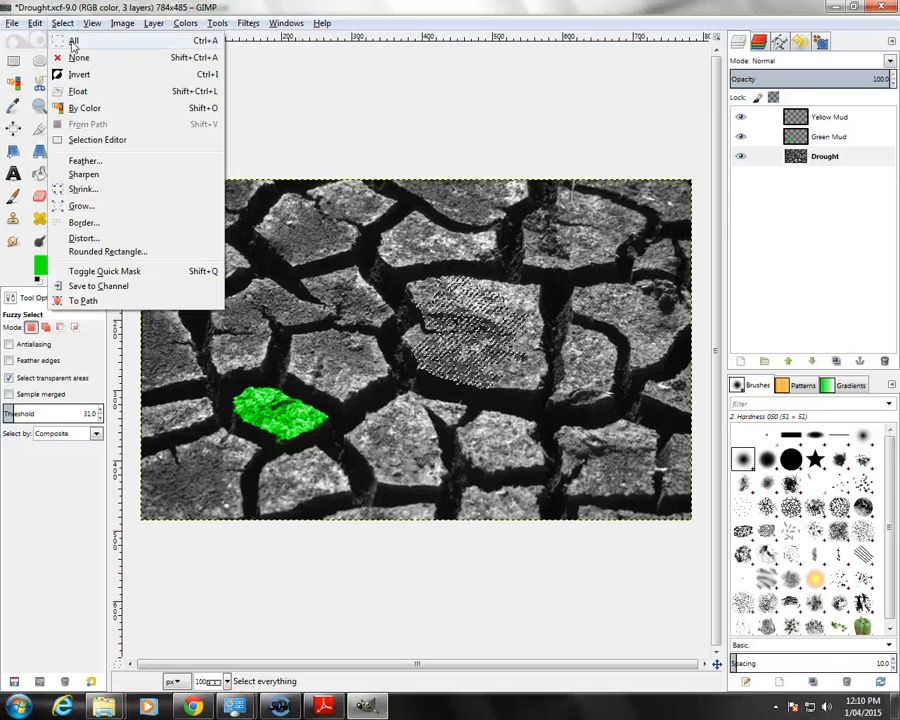
click(72, 58)
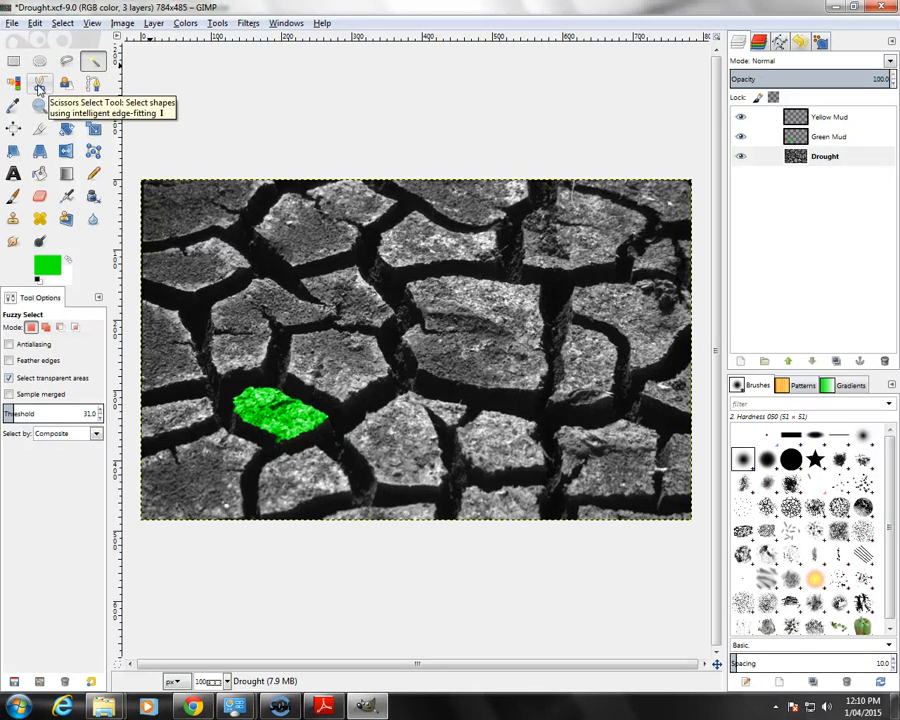
Start a Scissors Select outline at the central slab's upper-left corner and trace its top edge to the upper-right corner
click(39, 87)
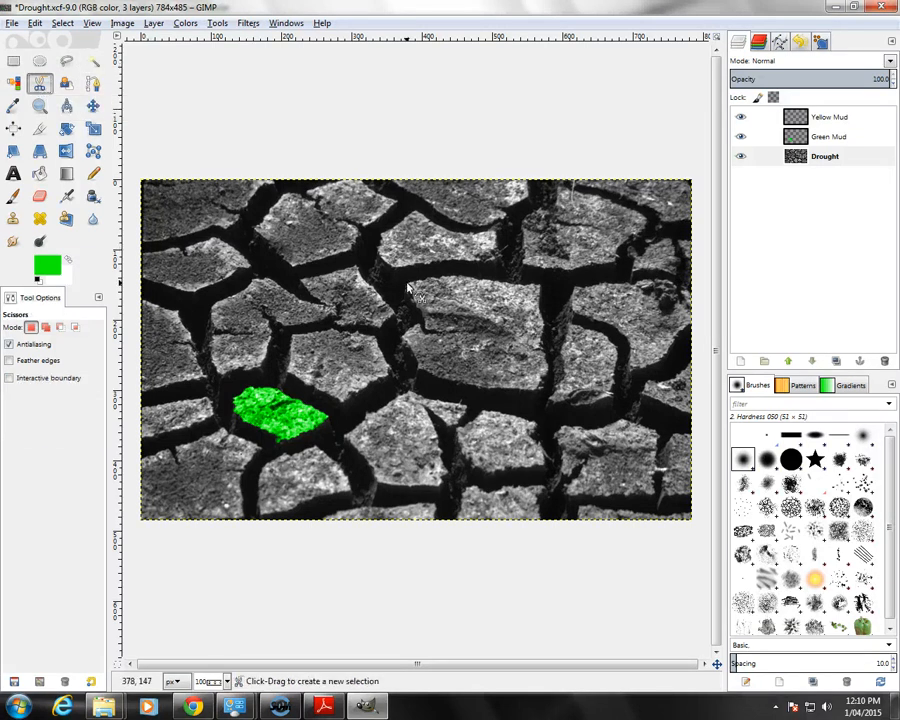
scroll(408, 290, up, 2)
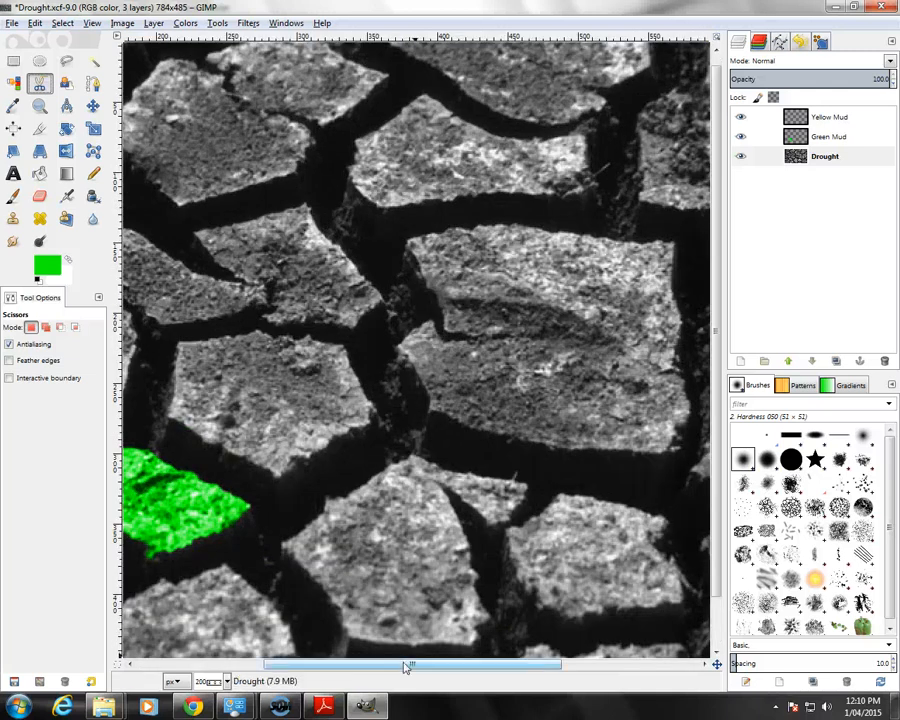
drag(408, 667, 472, 665)
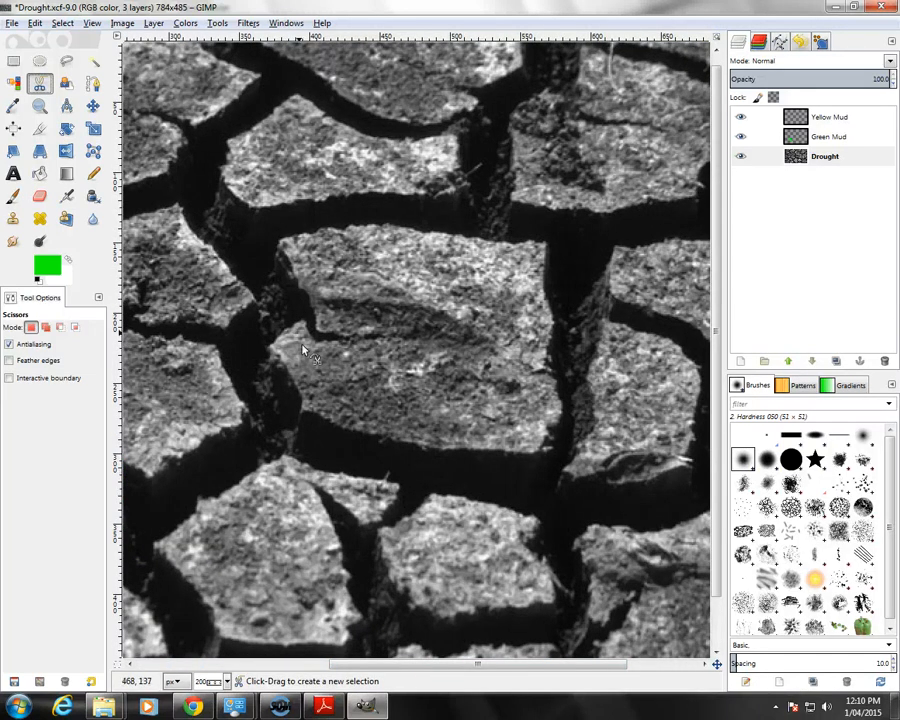
click(277, 241)
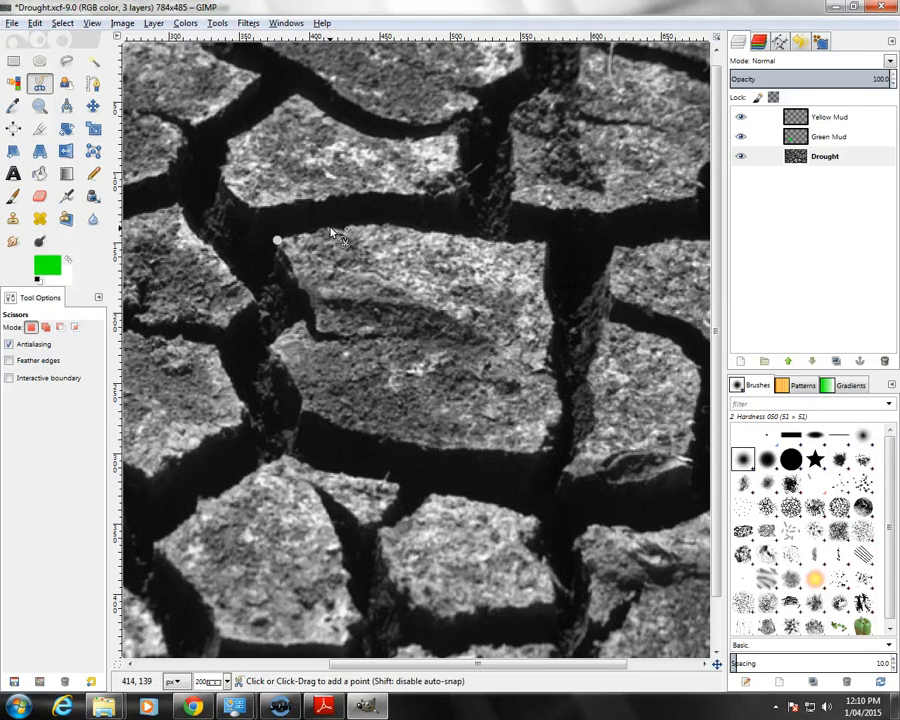
click(329, 228)
click(374, 224)
click(428, 233)
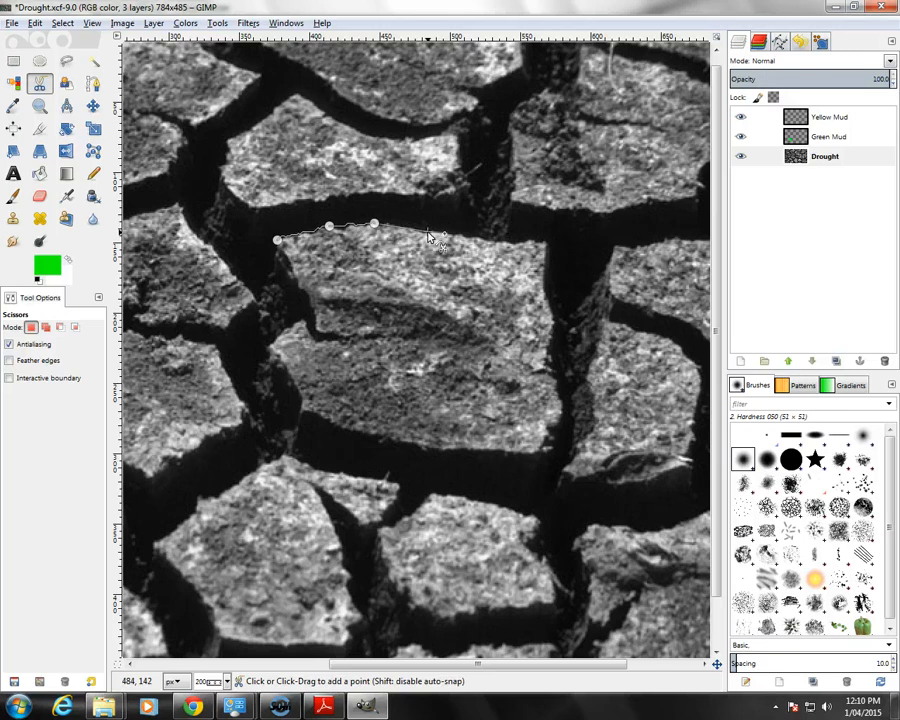
click(481, 240)
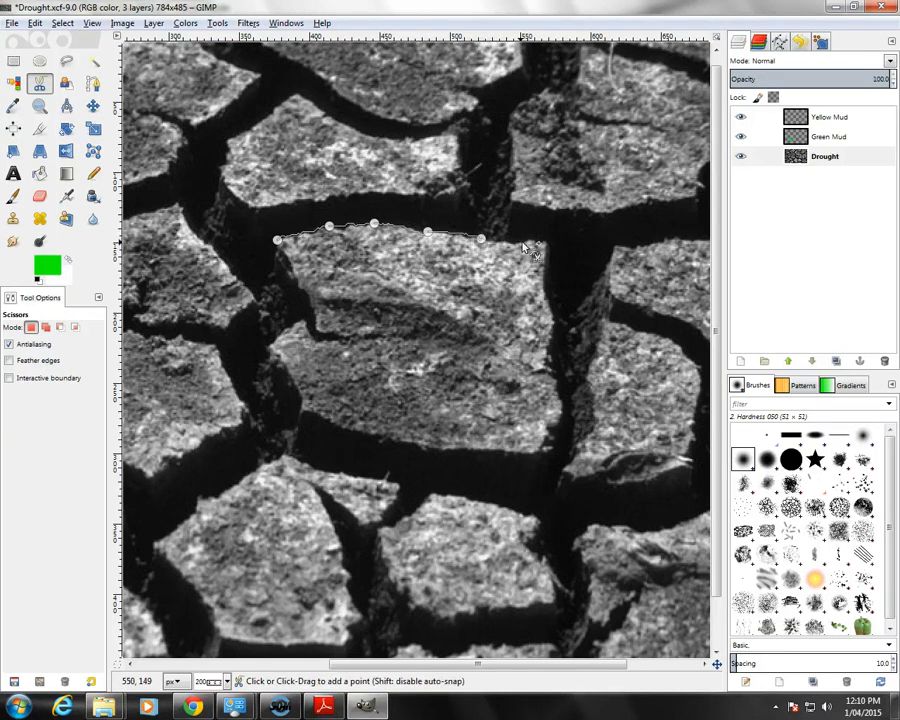
click(529, 241)
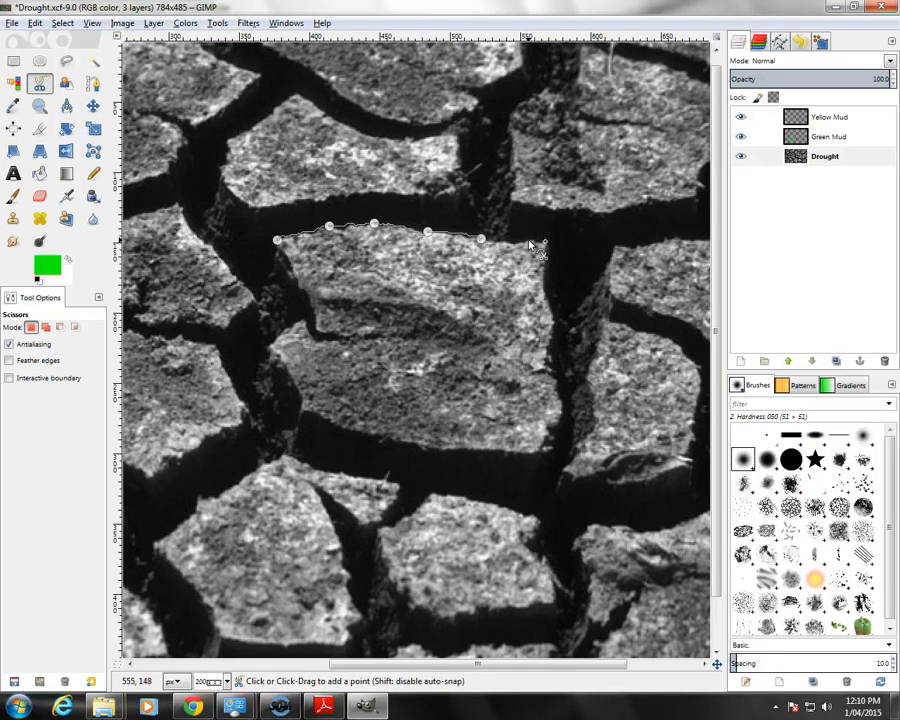
Continue the scissors outline down the central slab's right side and along its bottom edge past the middle
click(544, 291)
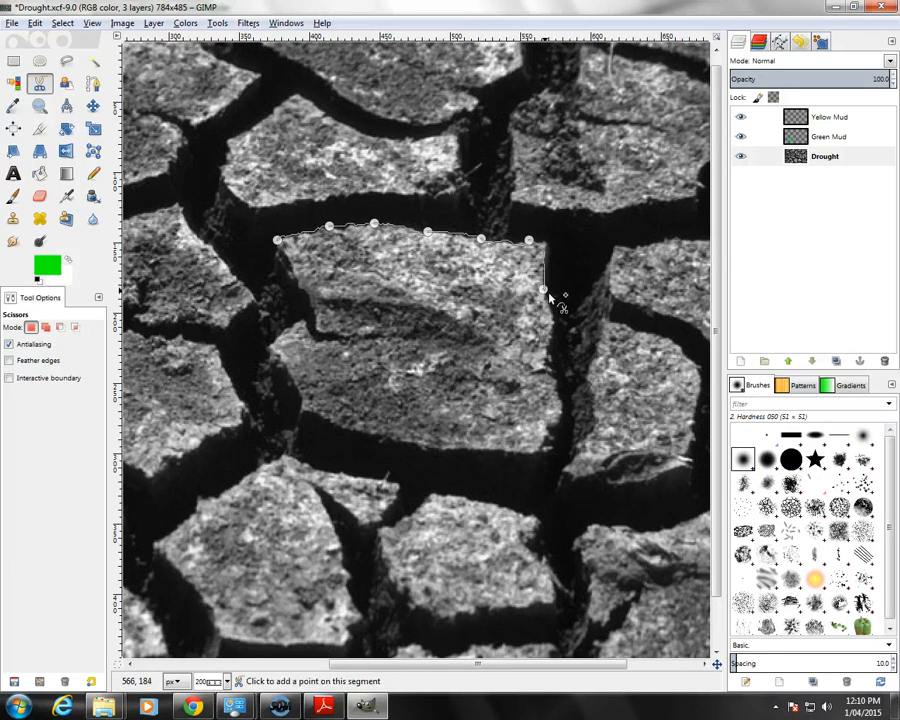
click(549, 362)
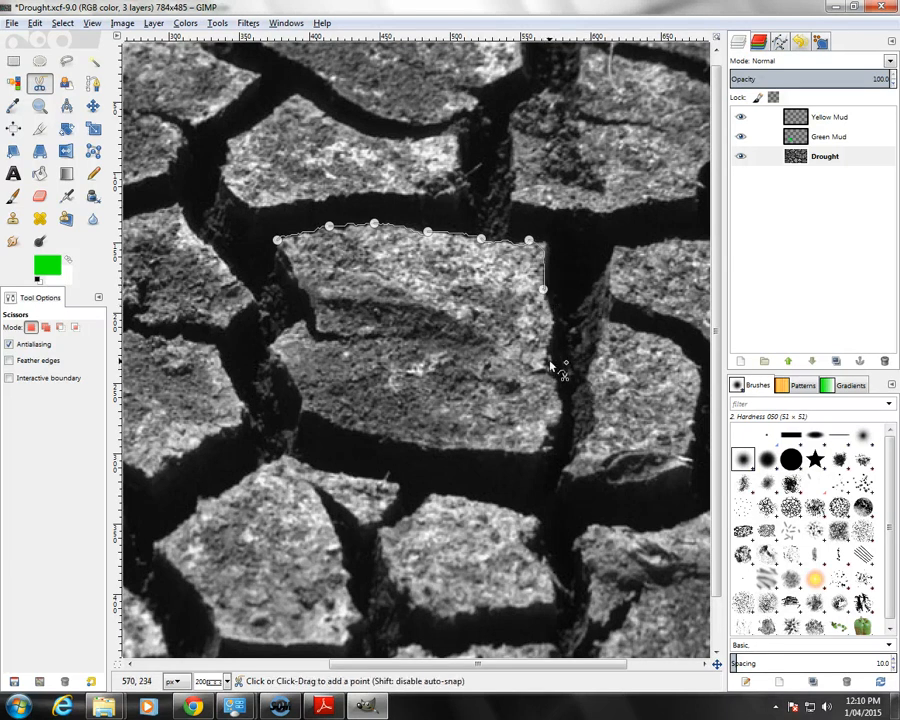
click(560, 421)
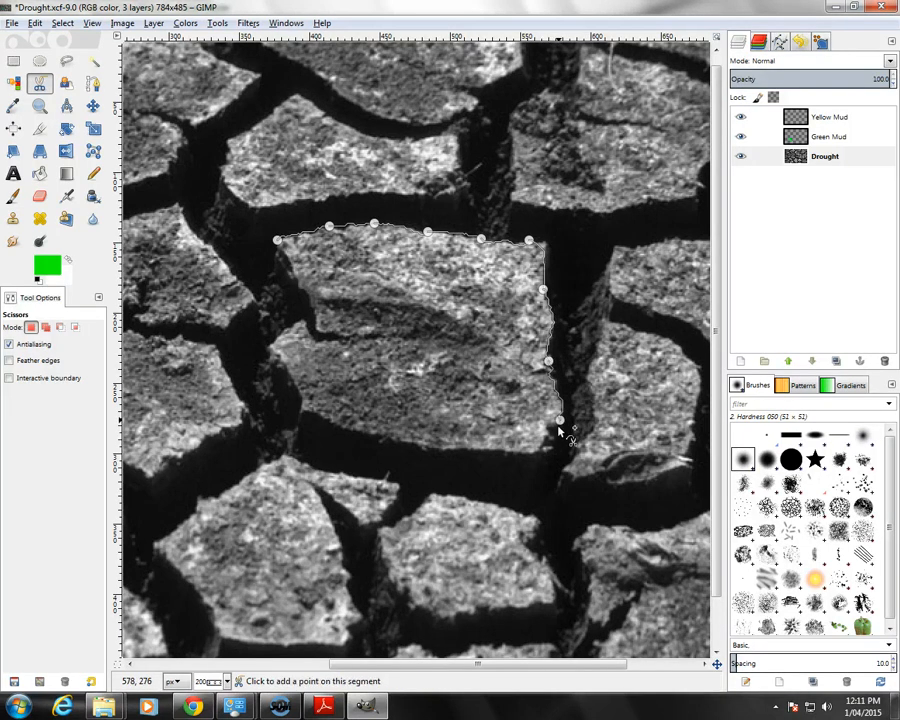
click(505, 451)
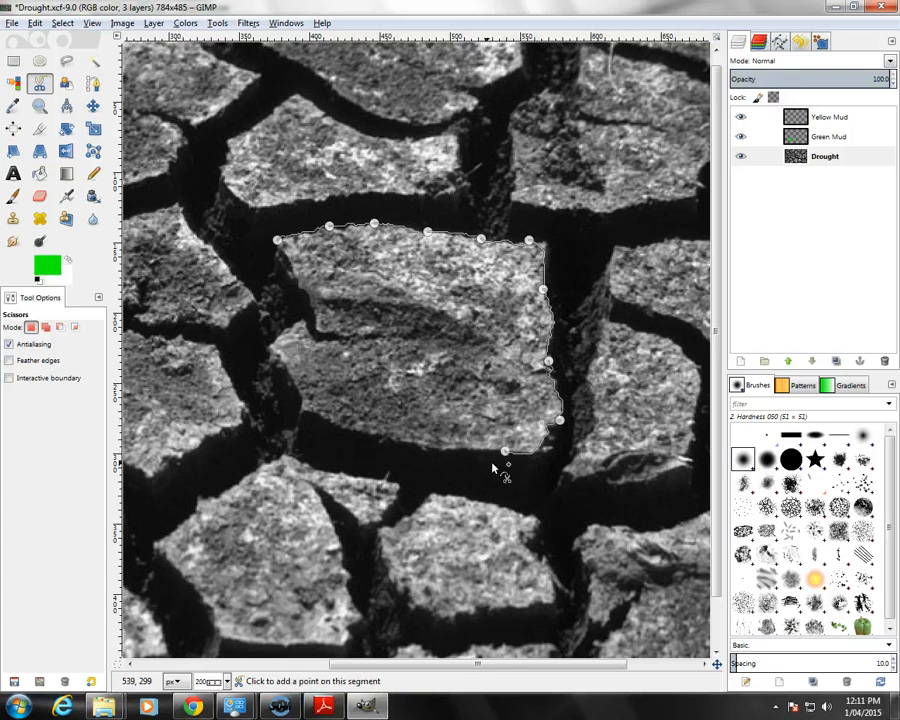
click(411, 444)
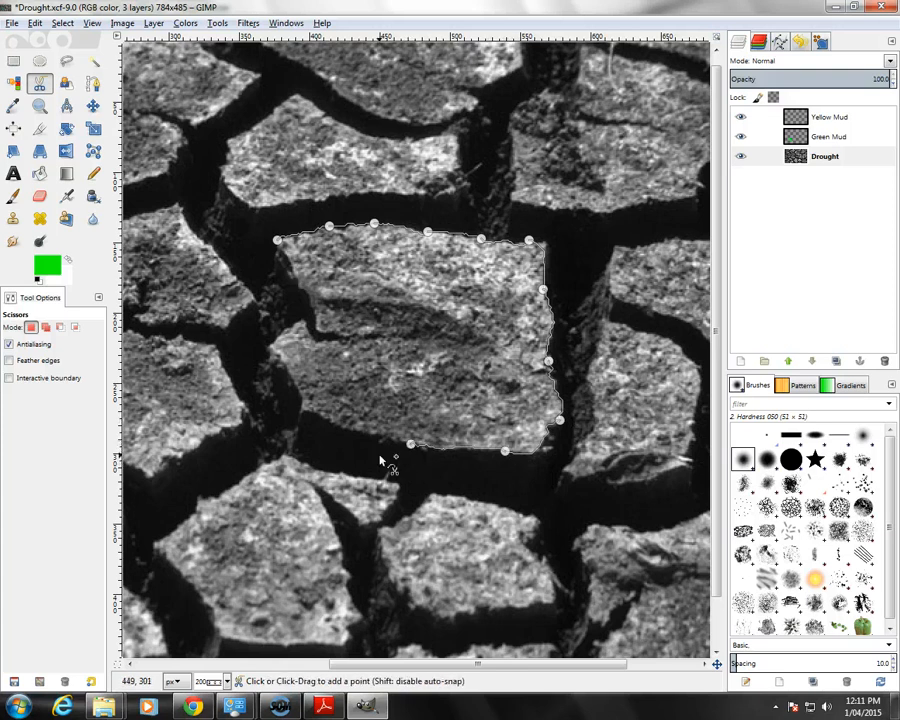
Trace the rest of the slab's bottom edge and its left side, and close the scissors outline at the starting point
click(326, 421)
click(295, 390)
click(274, 355)
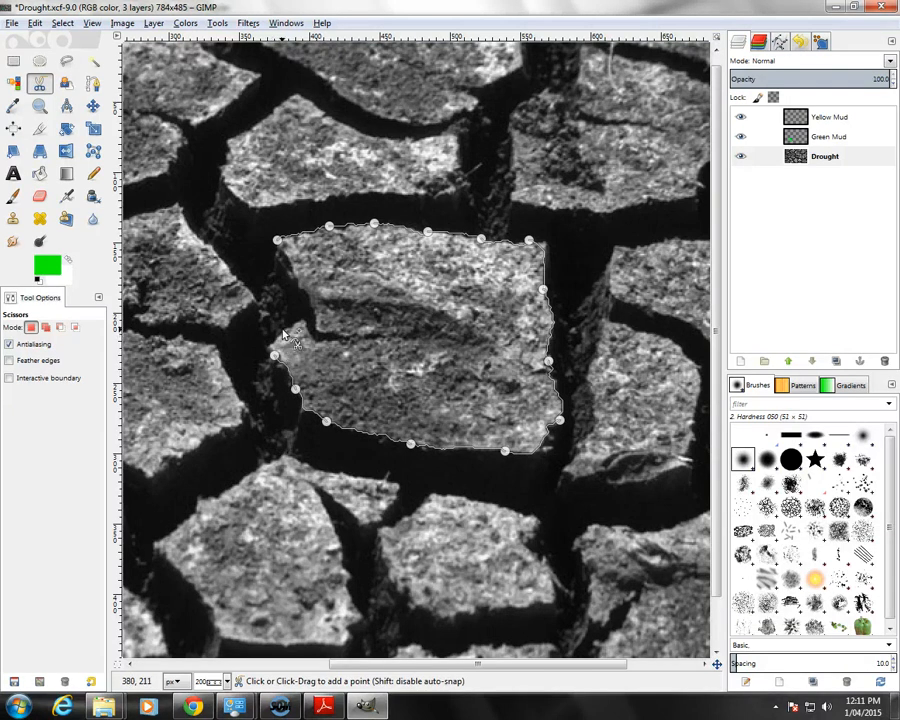
click(281, 330)
click(310, 313)
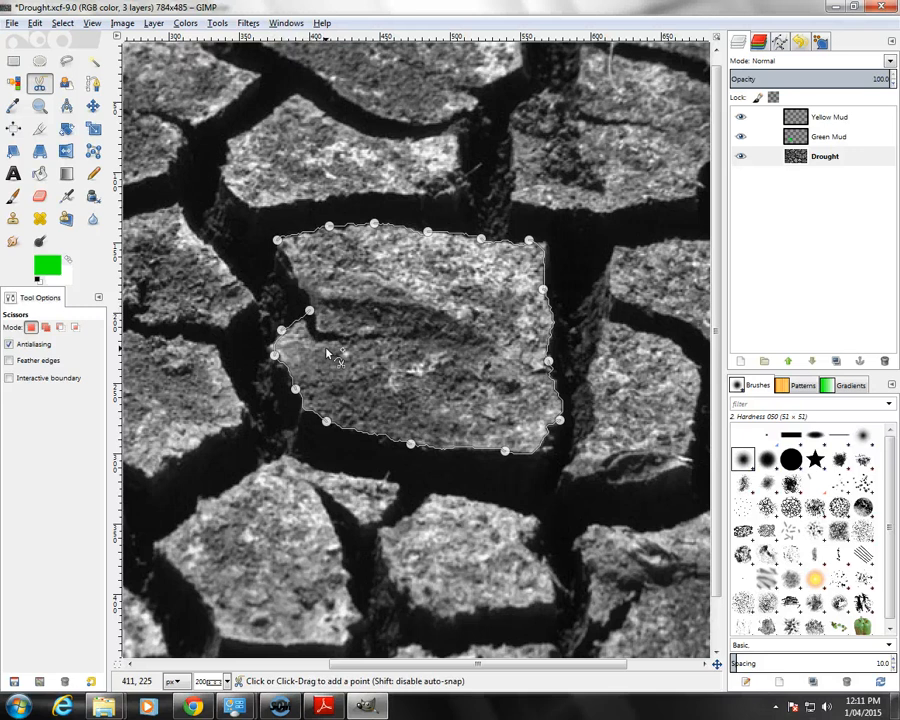
click(277, 242)
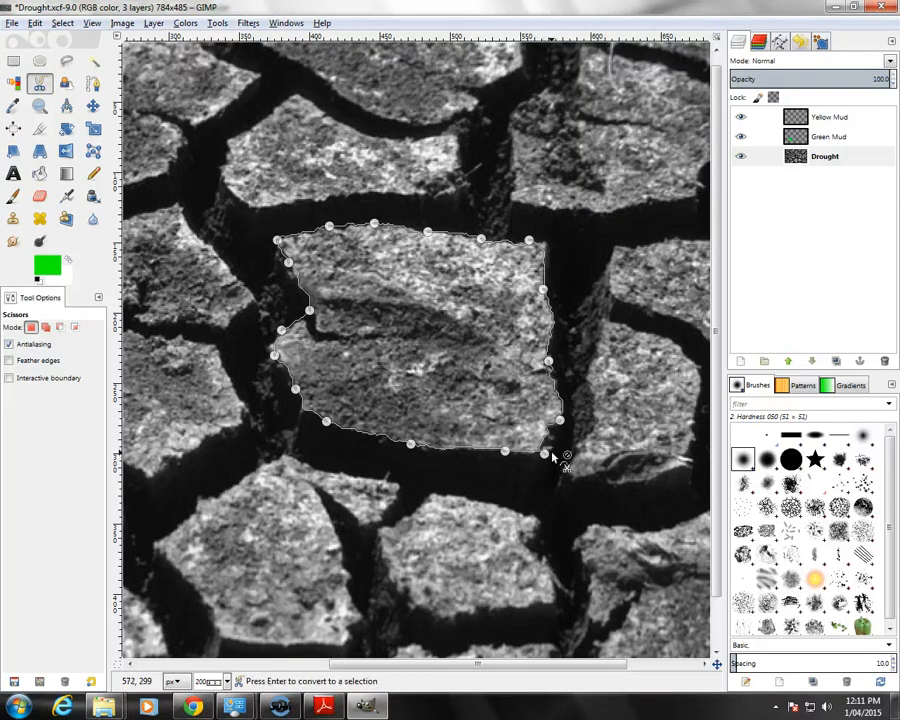
Fit the scissors outline to the slab's two right-hand corners and add extra points along its top edge
drag(546, 453, 557, 454)
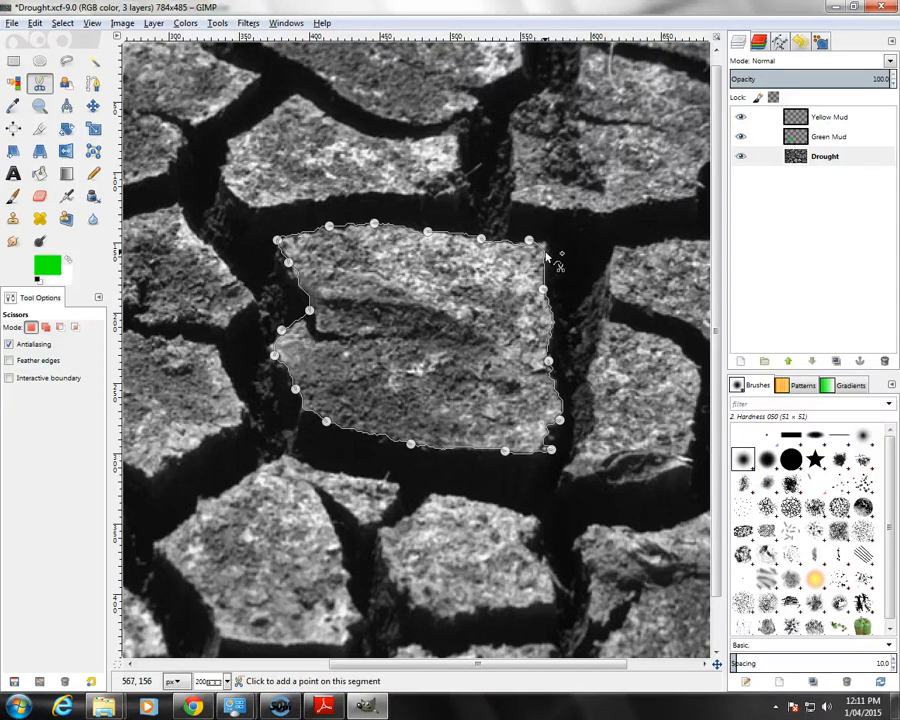
drag(545, 249, 549, 243)
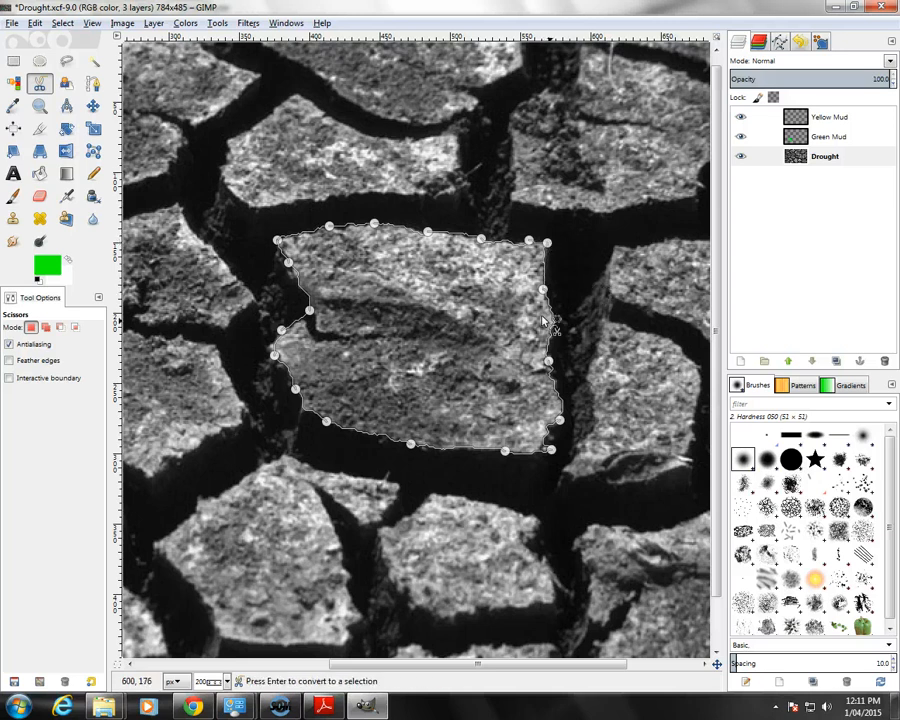
click(460, 240)
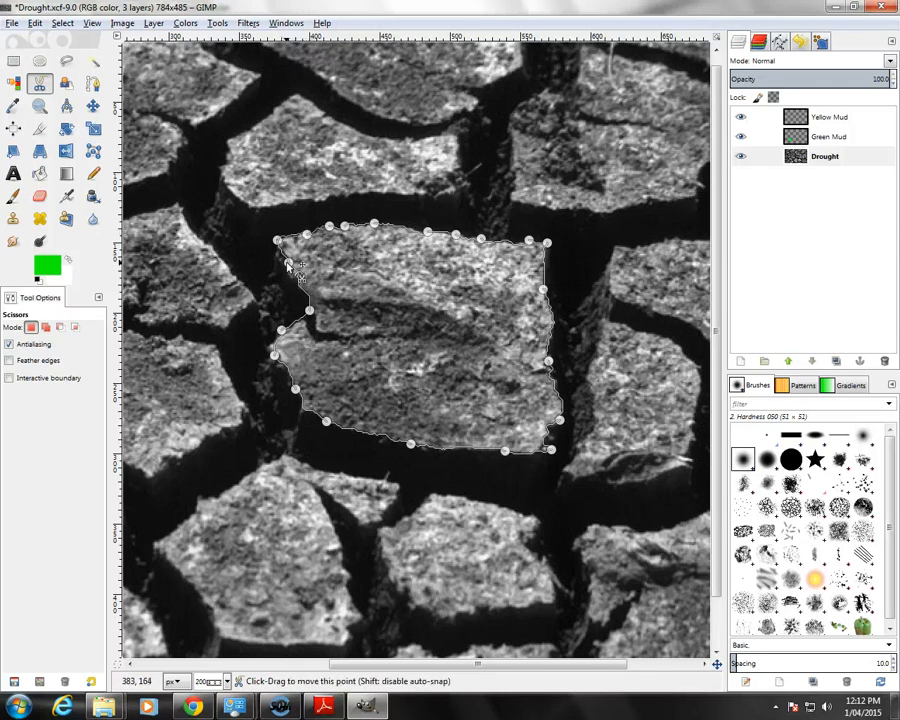
Refine the scissors outline around the slab's left side and the crack cutting into it, and convert the outline to a selection
click(272, 353)
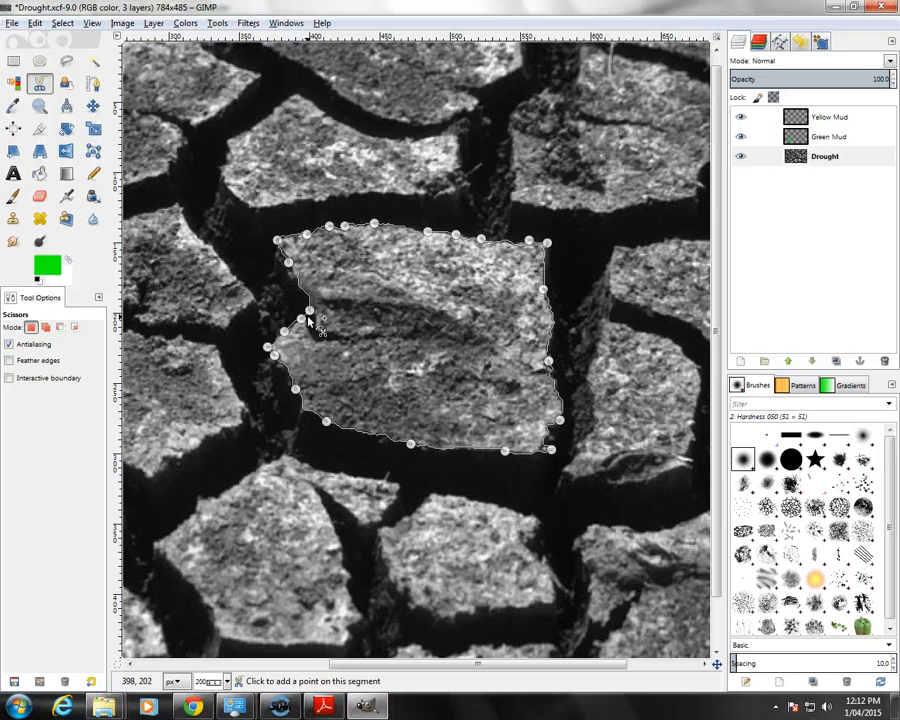
drag(306, 318, 316, 344)
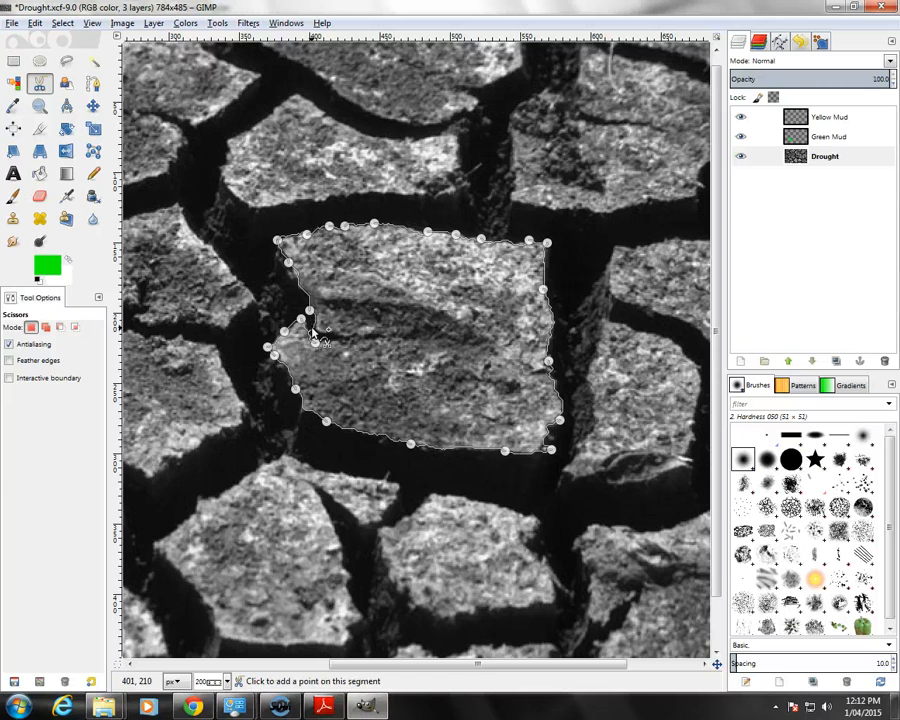
drag(313, 333, 336, 340)
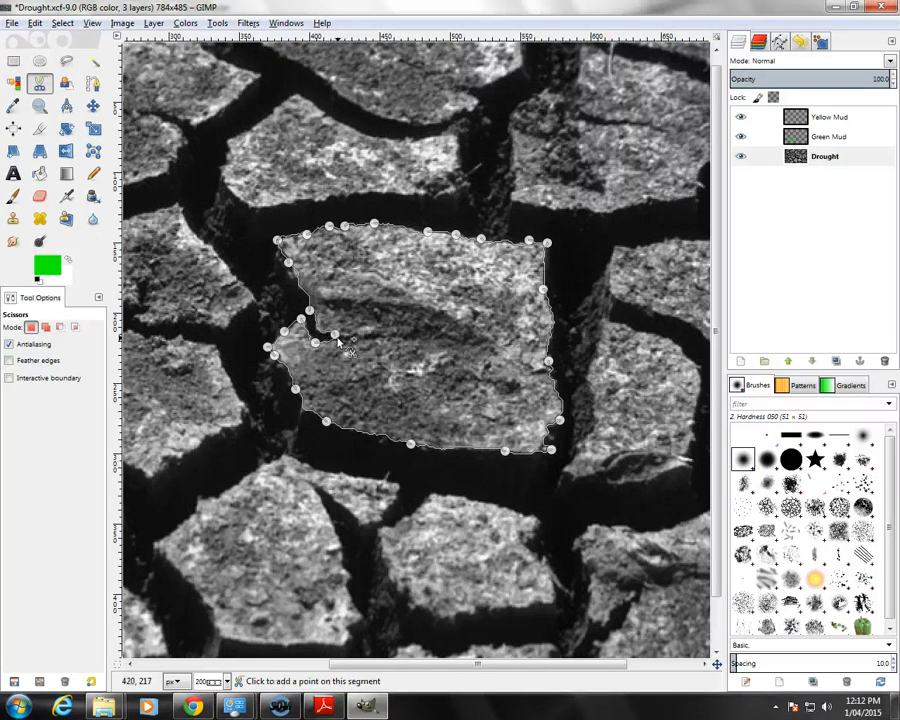
drag(336, 335, 343, 339)
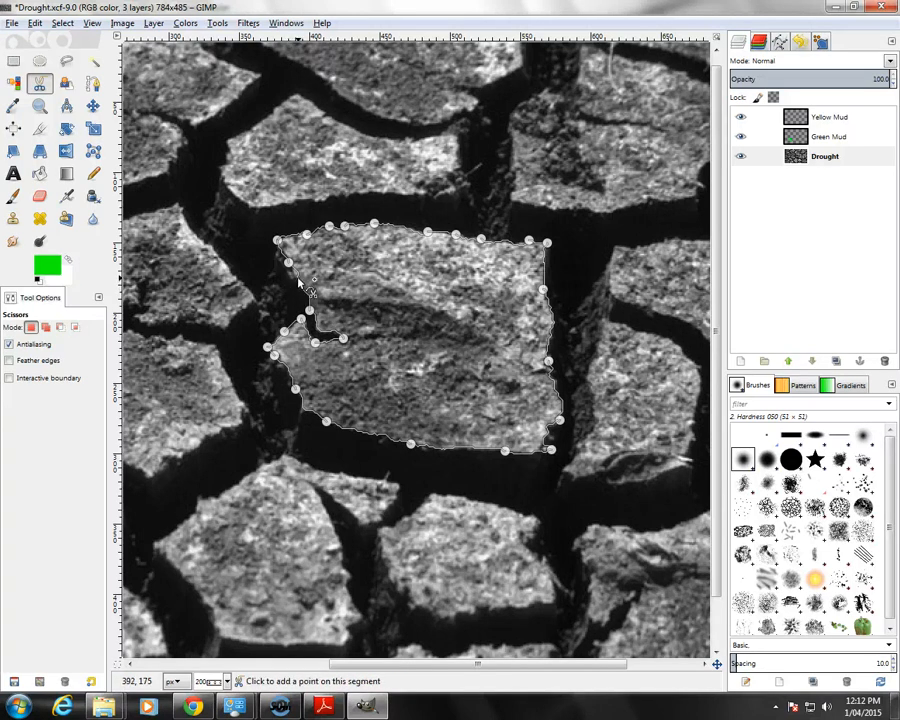
drag(295, 279, 290, 279)
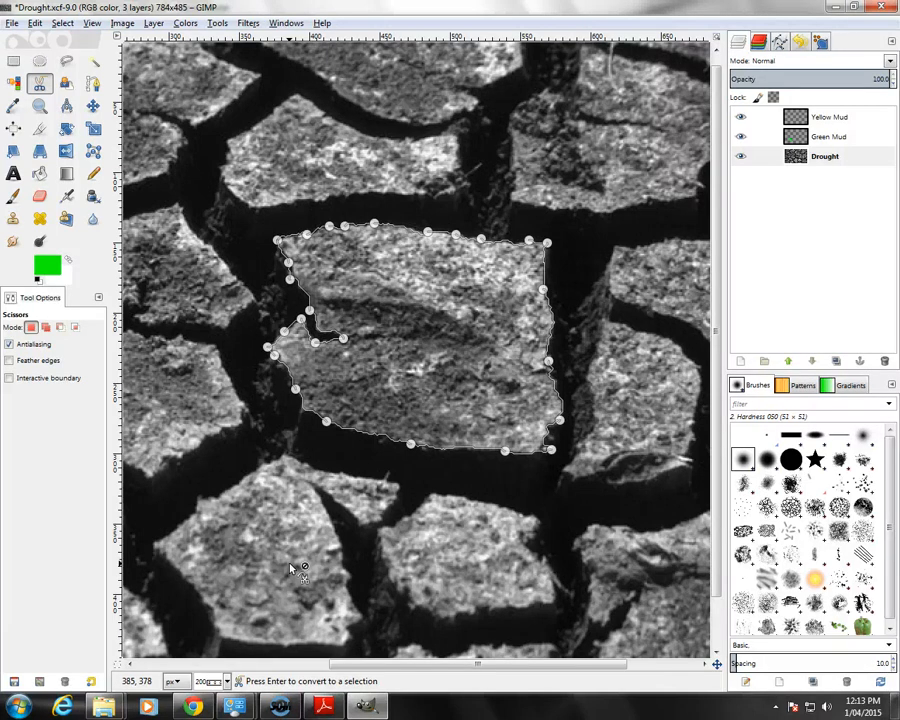
key(Return)
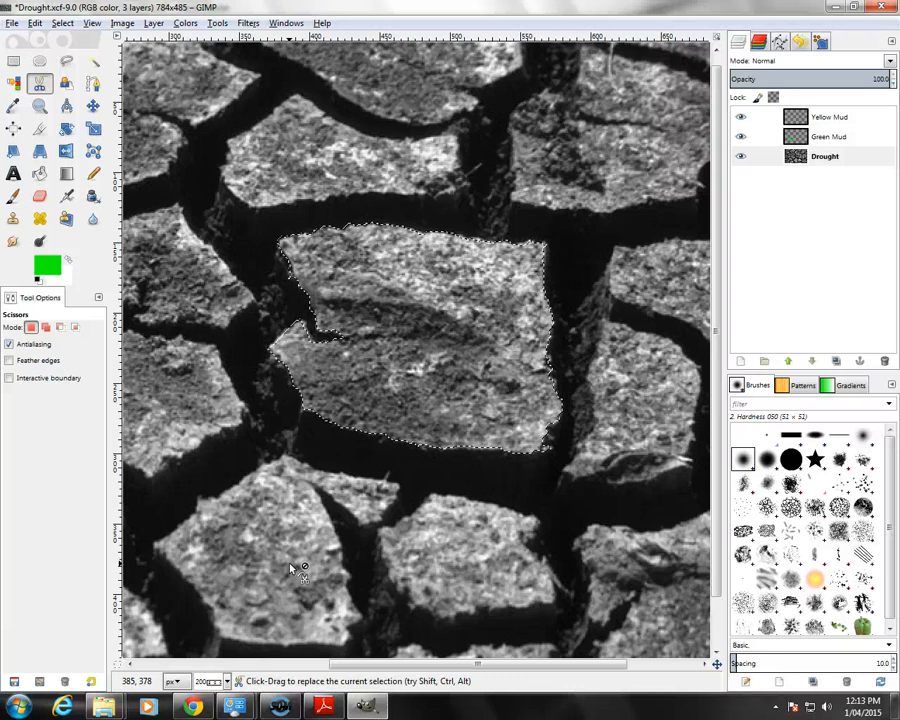
Turn on Quick Mask for the slab selection, and set the Paintbrush to black with the 2. Hardness 100 brush
click(62, 23)
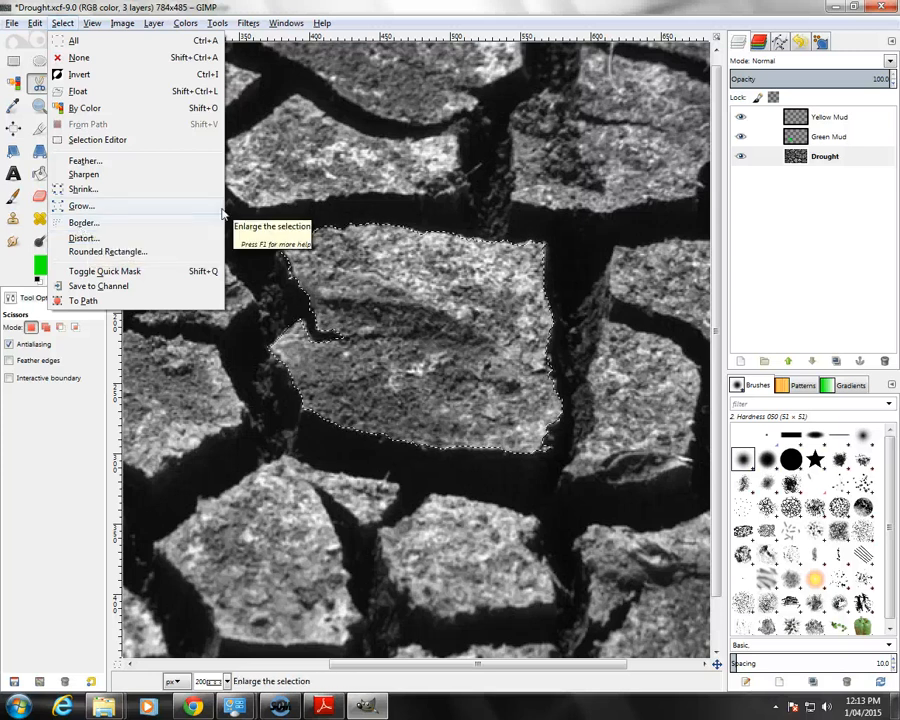
click(75, 275)
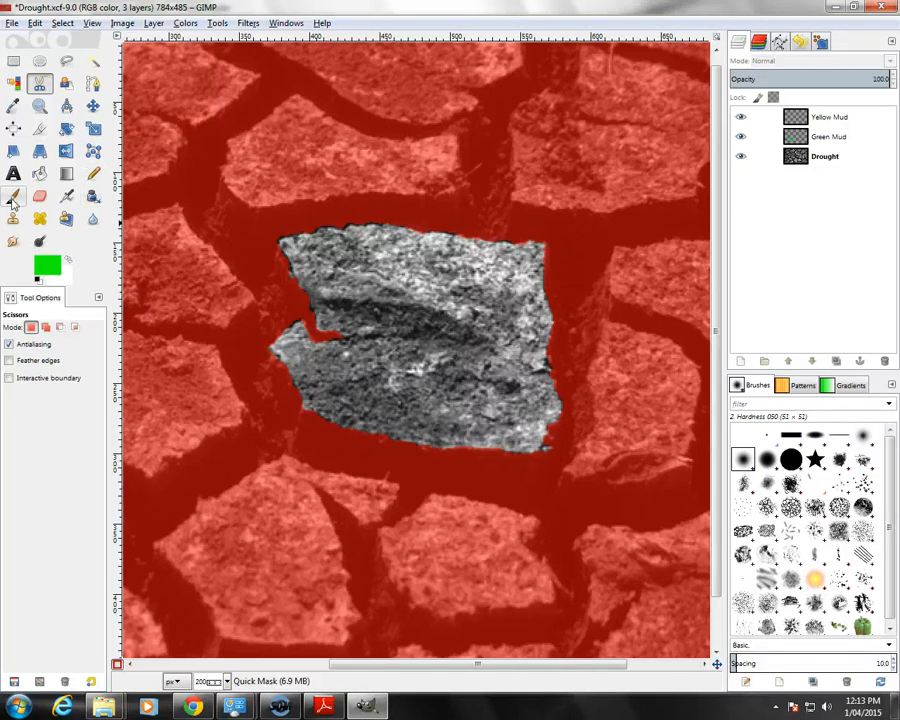
click(13, 198)
click(38, 281)
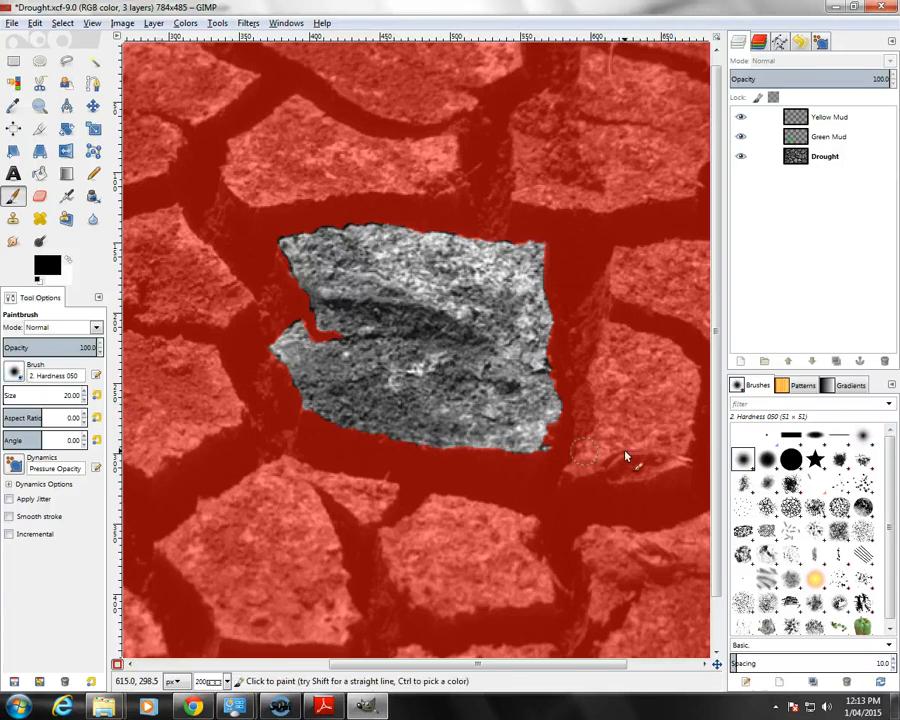
click(790, 459)
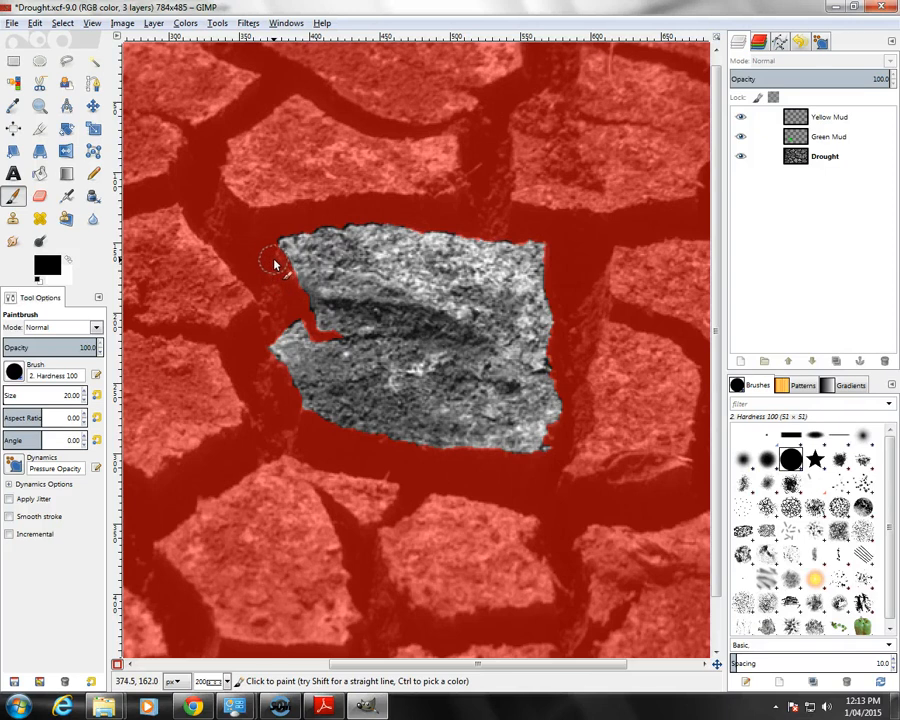
Switch the painting colour to white and back to black, and set the brush size to 8 for touching up the mask edge
click(70, 263)
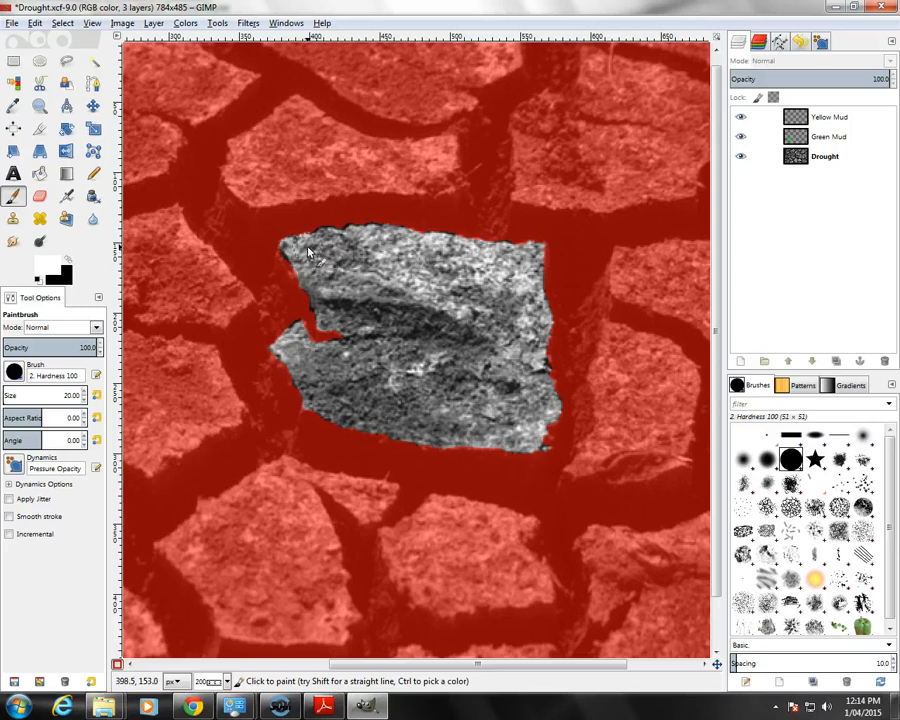
click(68, 260)
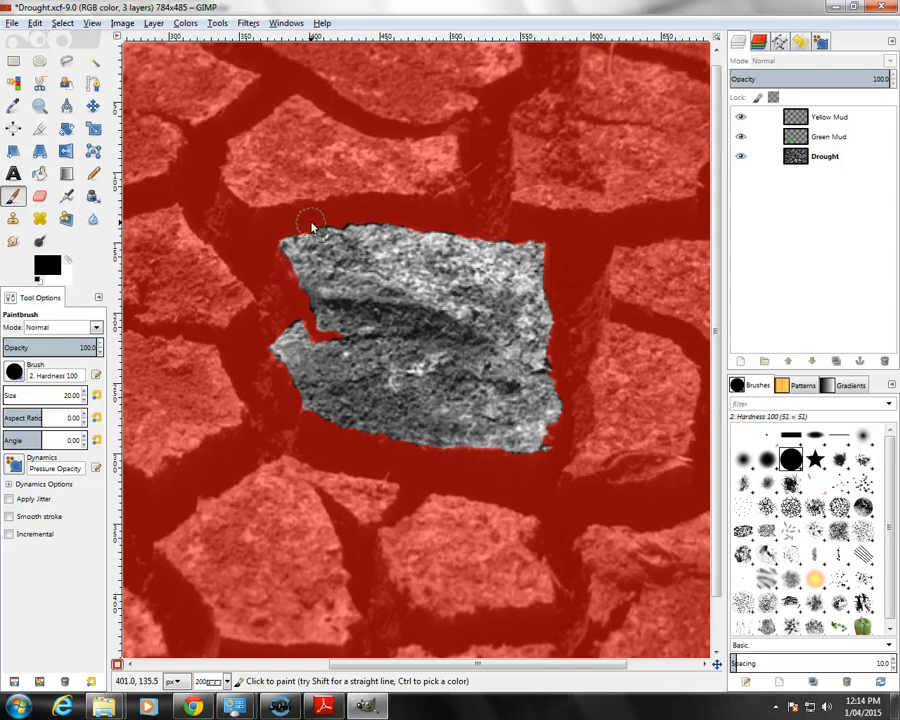
key(bracketleft)
key(bracketleft)
key(bracketleft)
key(bracketleft)
key(bracketleft)
key(bracketleft)
key(bracketleft)
key(bracketleft)
key(bracketleft)
key(bracketleft)
key(bracketleft)
key(bracketleft)
key(bracketleft)
key(bracketleft)
key(bracketleft)
key(bracketleft)
key(bracketleft)
key(bracketleft)
key(bracketleft)
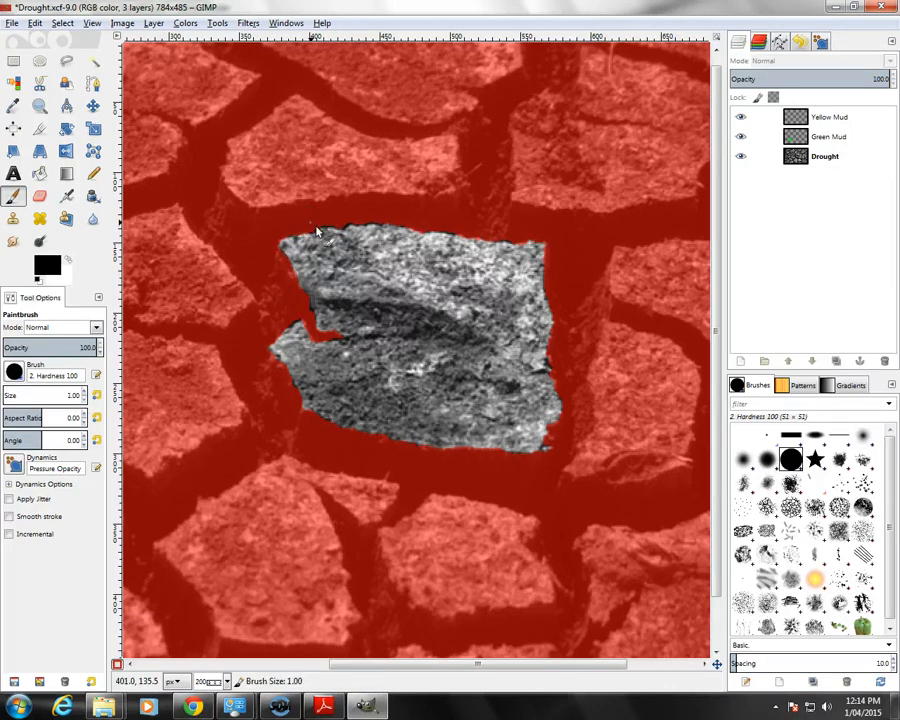
key(bracketright)
key(bracketright)
key(bracketright)
key(bracketright)
key(bracketright)
key(bracketright)
key(bracketright)
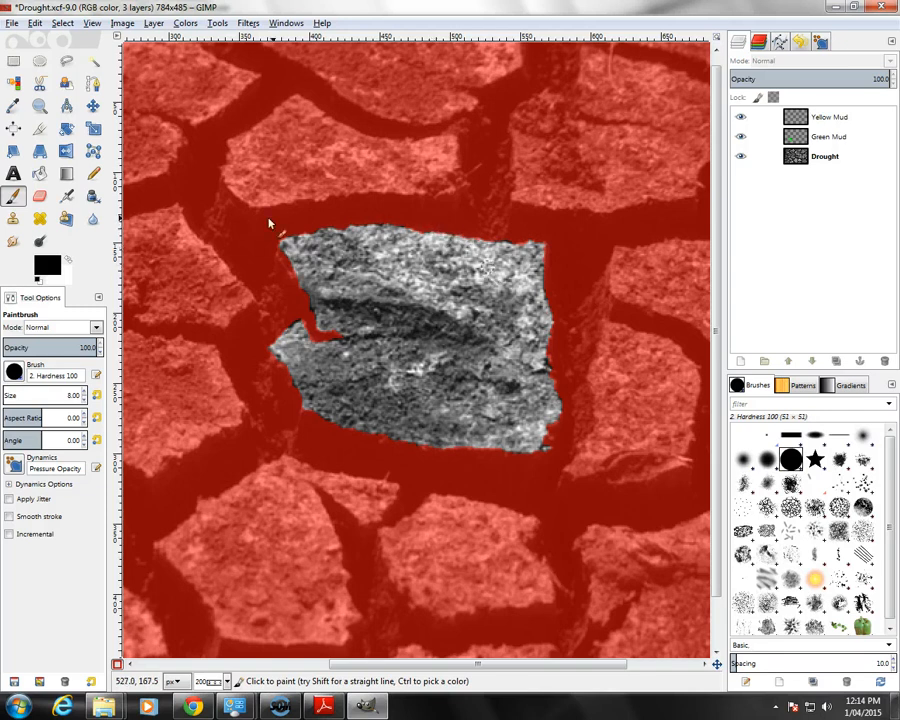
Touch up the mask at the slab's lower-right corner with white and black, reduce the brush size to 3, and turn off Quick Mask
click(68, 262)
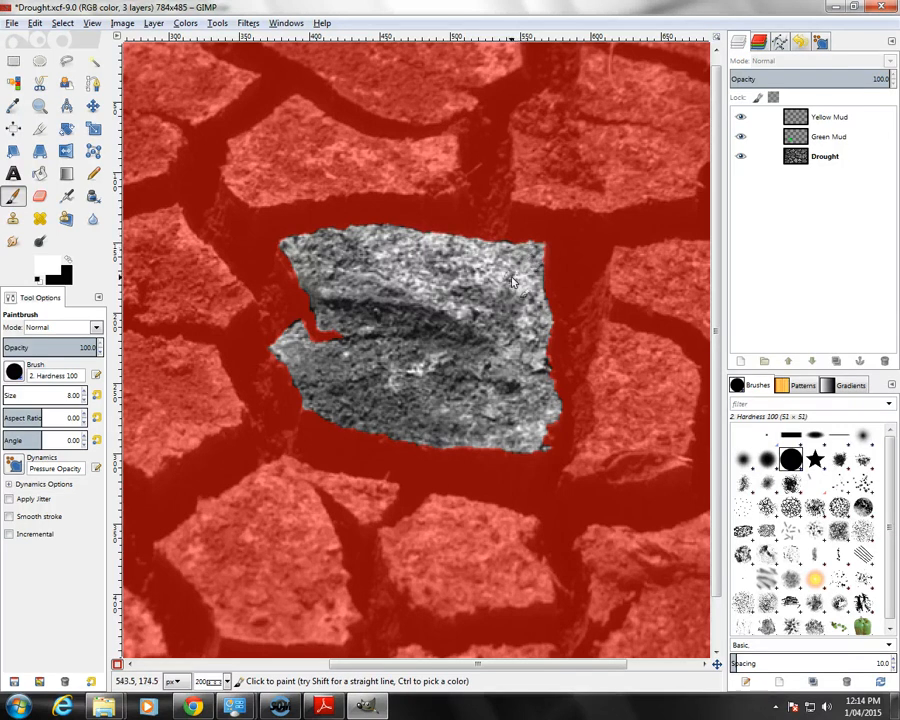
key(x)
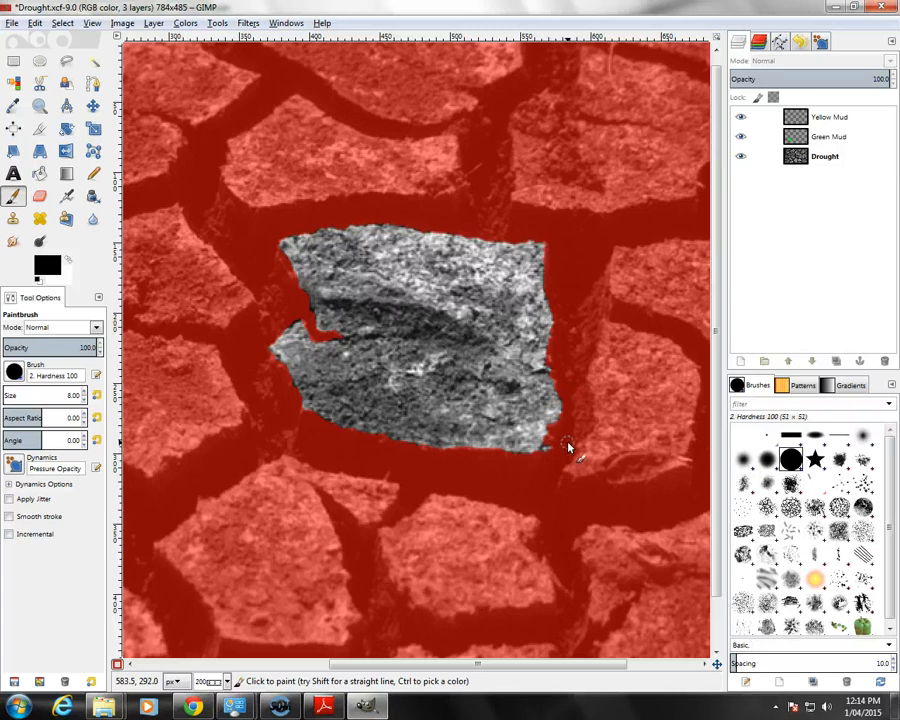
key(x)
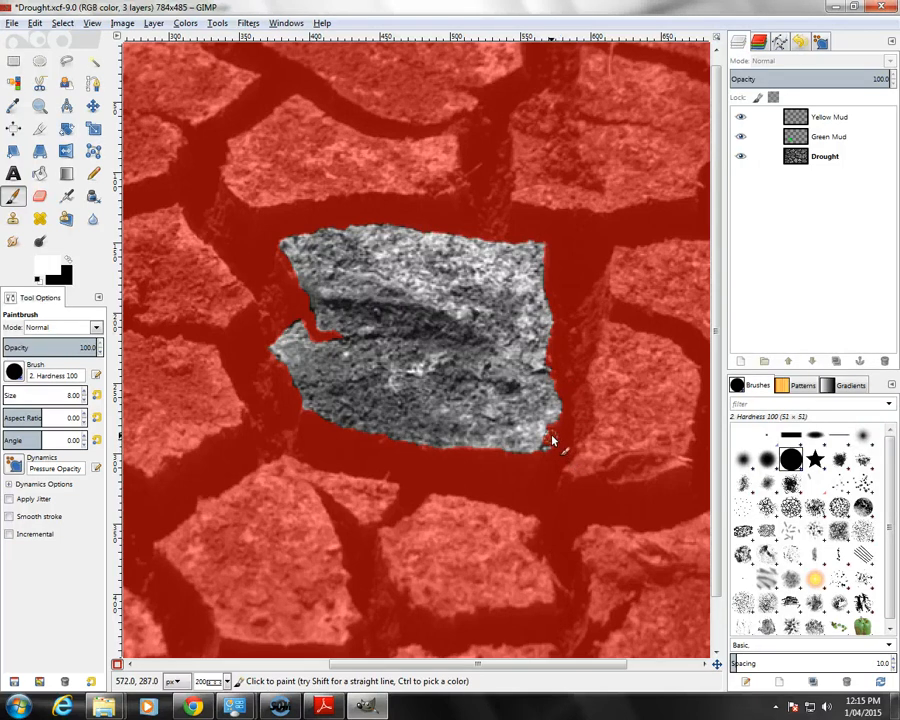
key(x)
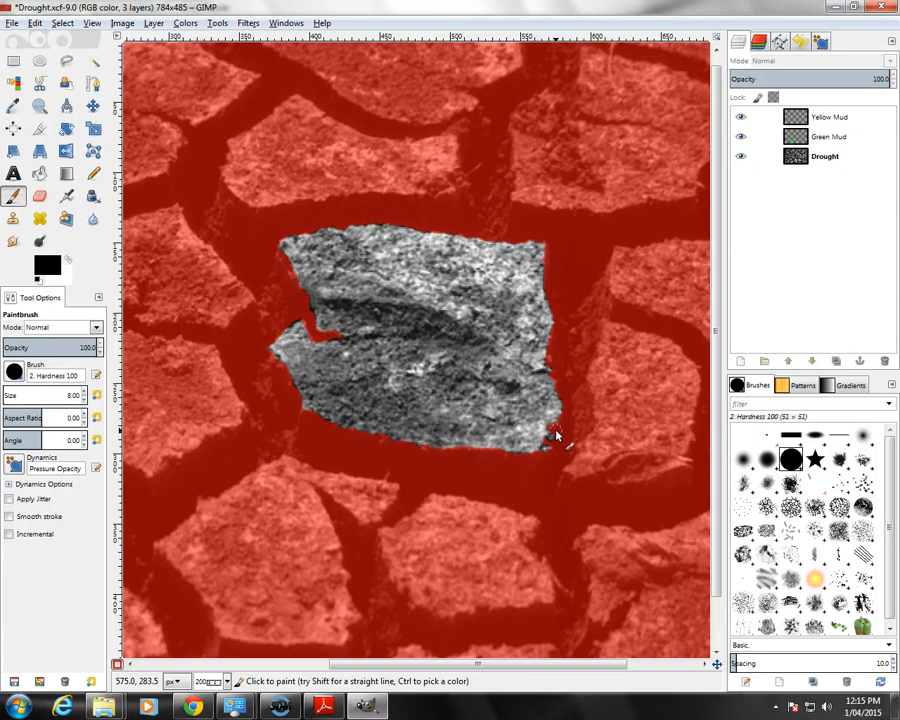
key(bracketleft)
key(bracketleft)
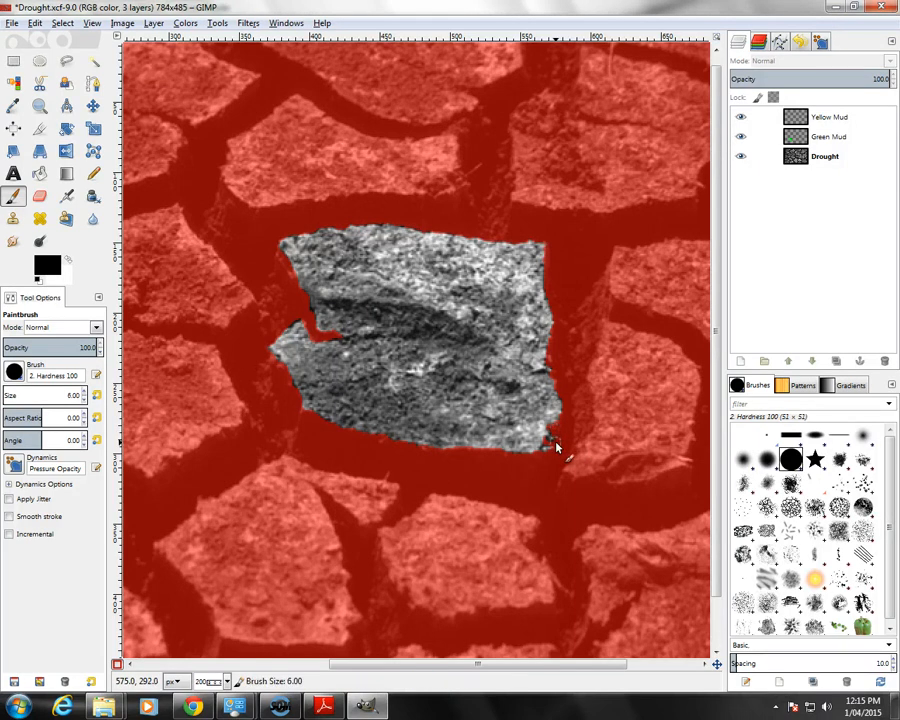
key(bracketleft)
click(66, 24)
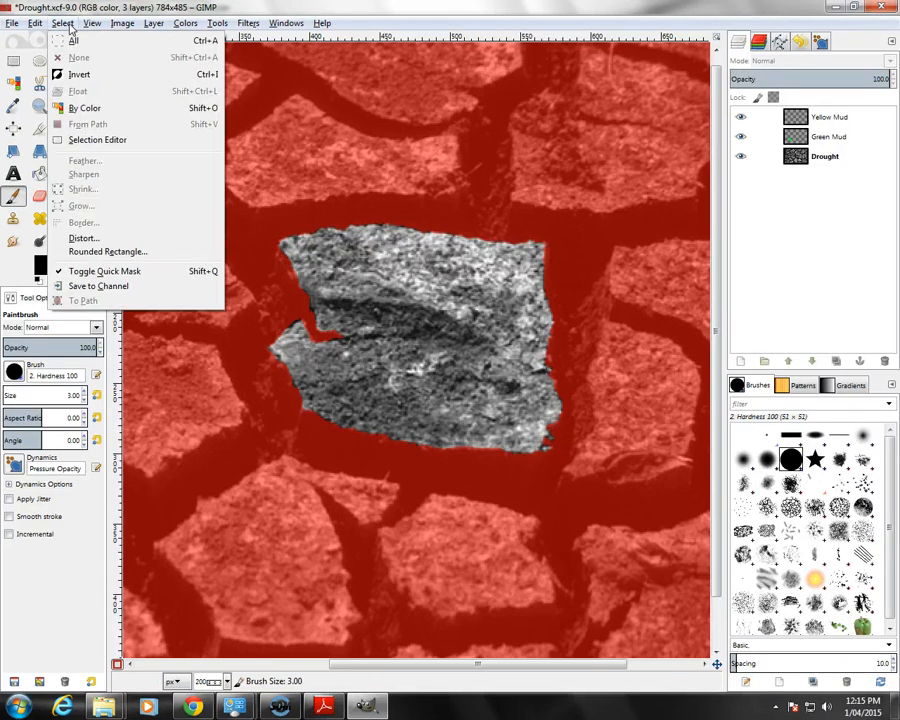
click(118, 275)
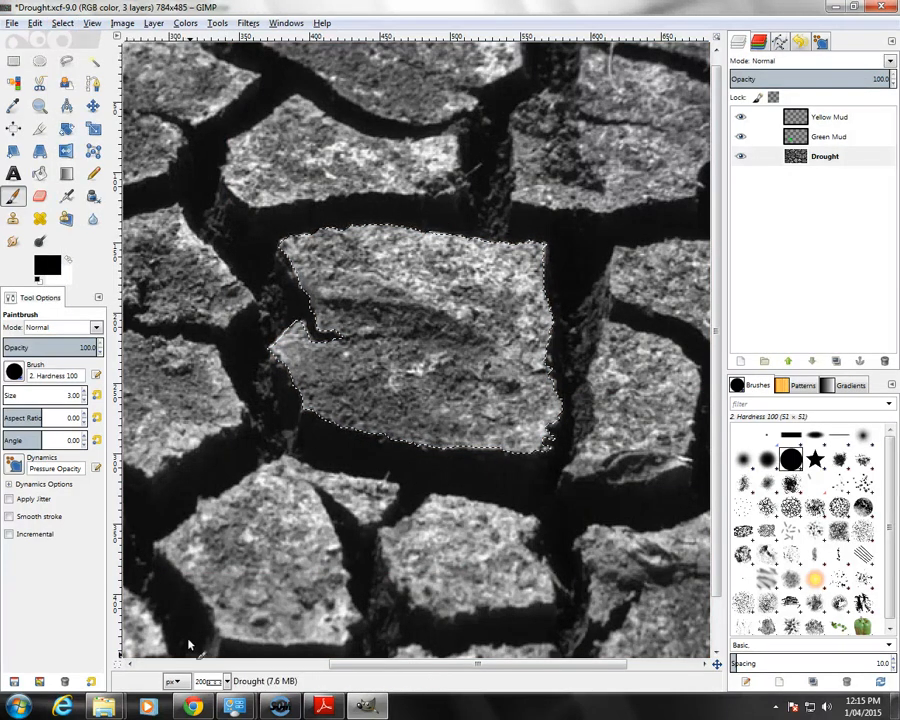
Check the yellow mud instructions in Adobe Reader, and set GIMP's foreground colour to a half-saturated yellow with HSV 60, 50, 100
click(320, 707)
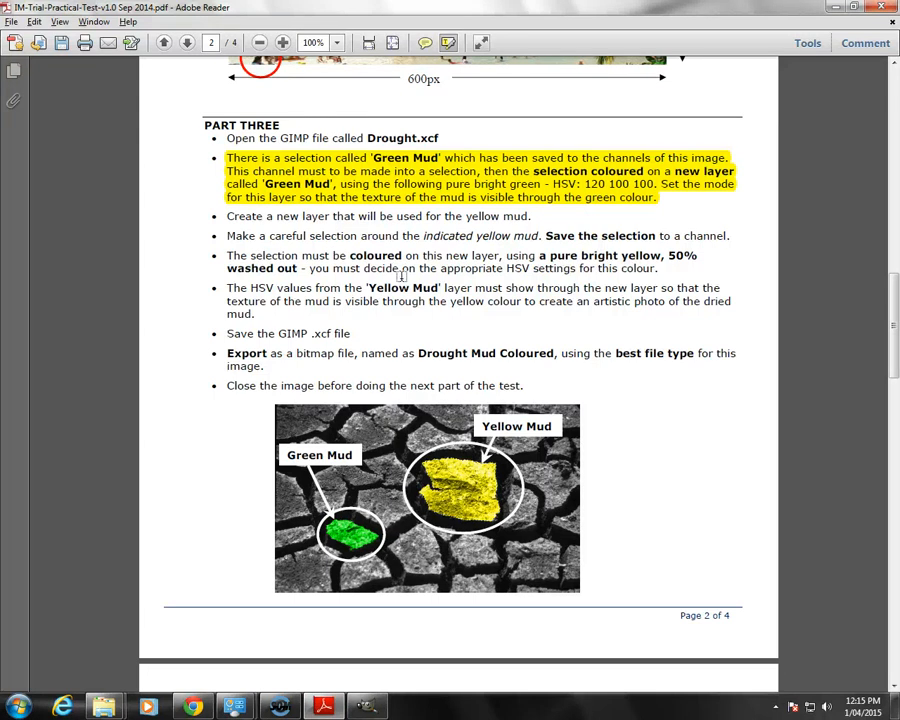
click(367, 708)
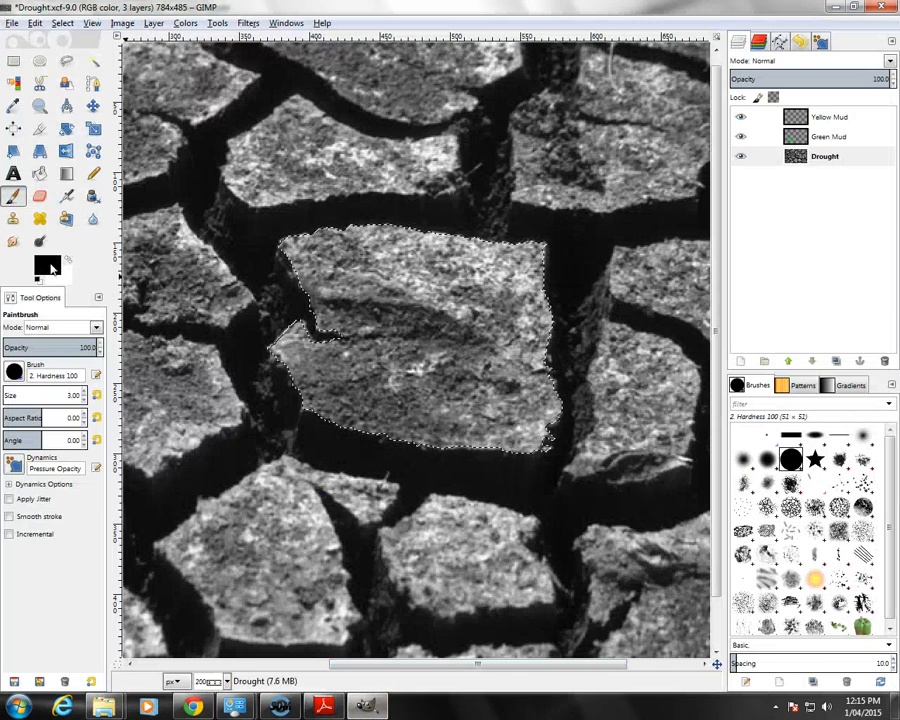
click(52, 267)
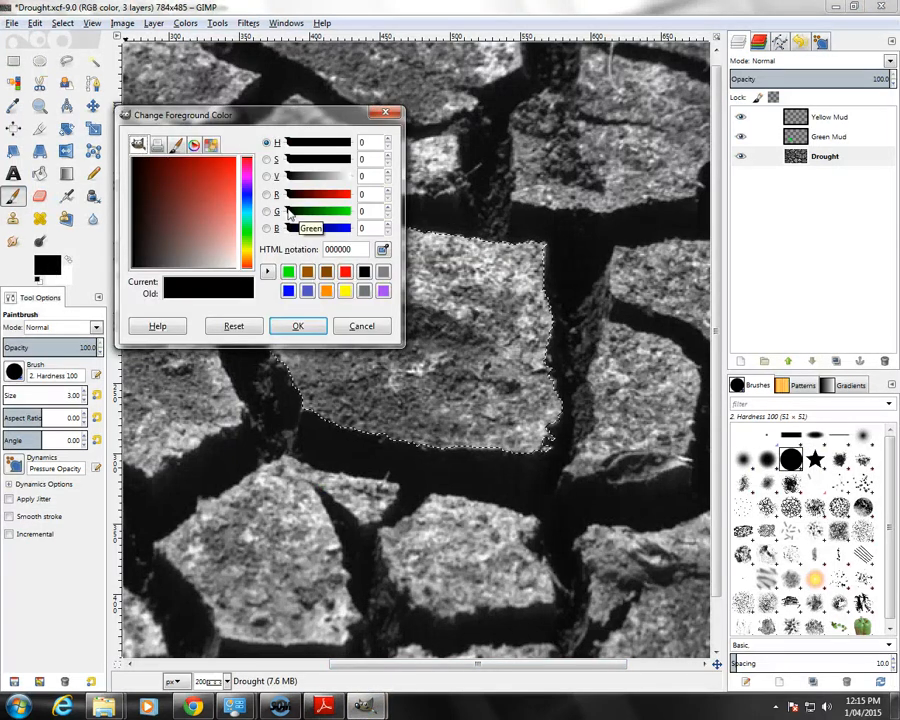
drag(290, 212, 350, 211)
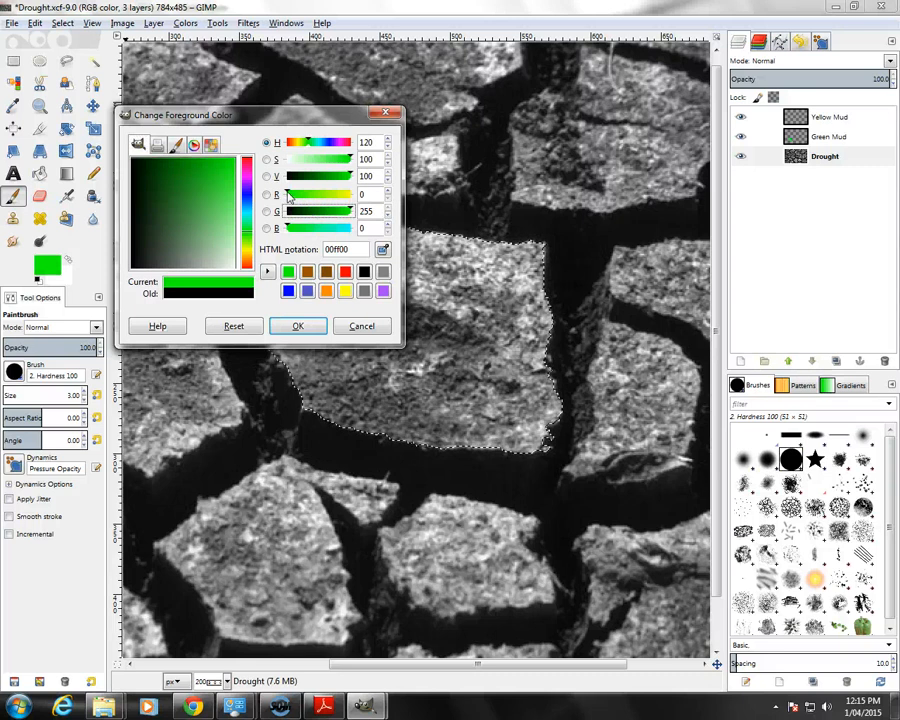
drag(288, 196, 378, 197)
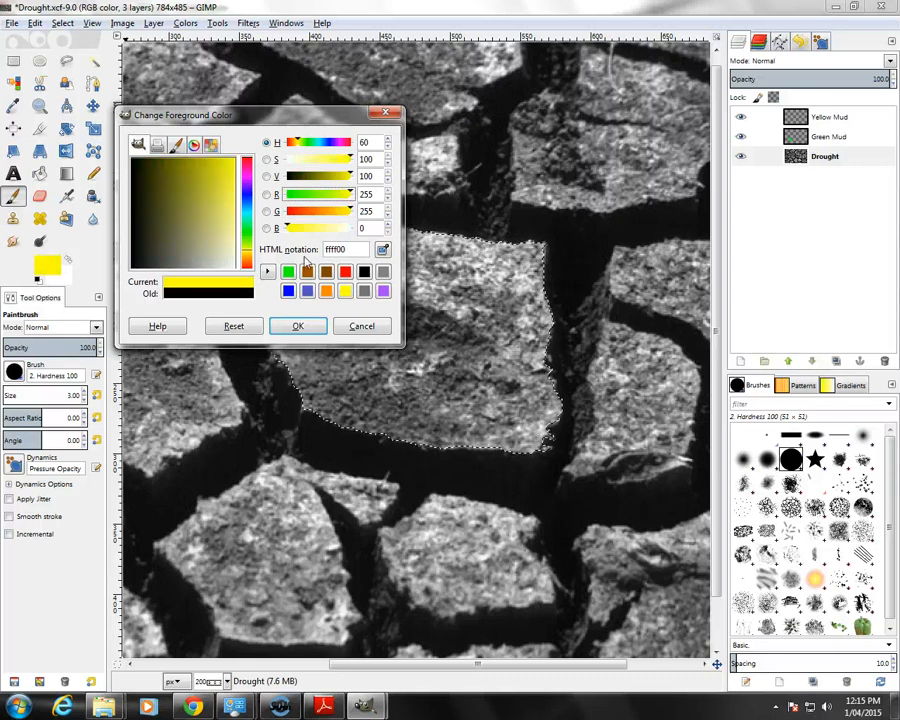
click(318, 177)
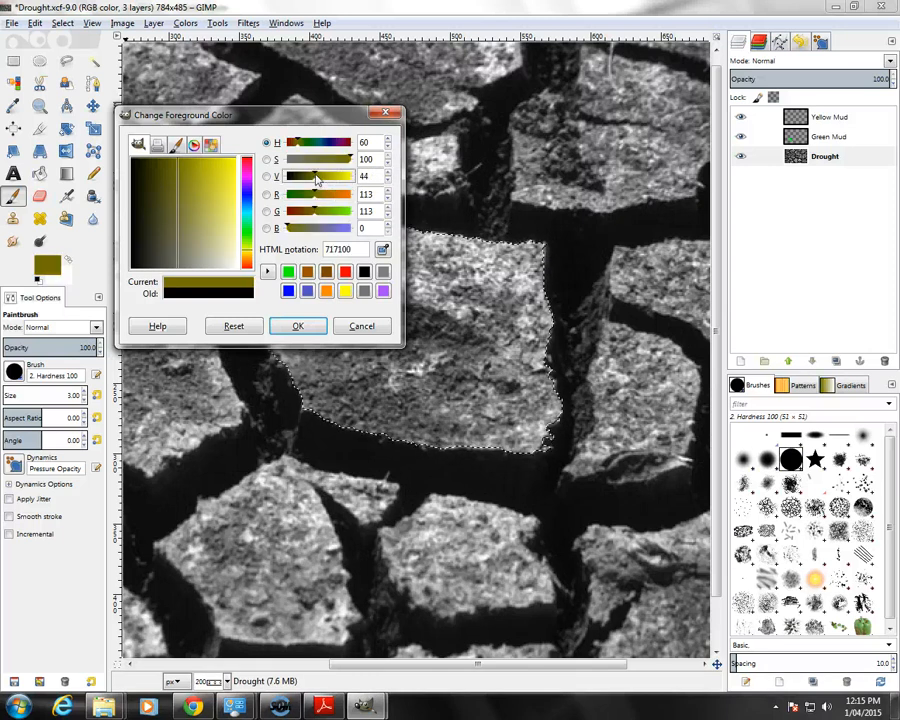
click(320, 178)
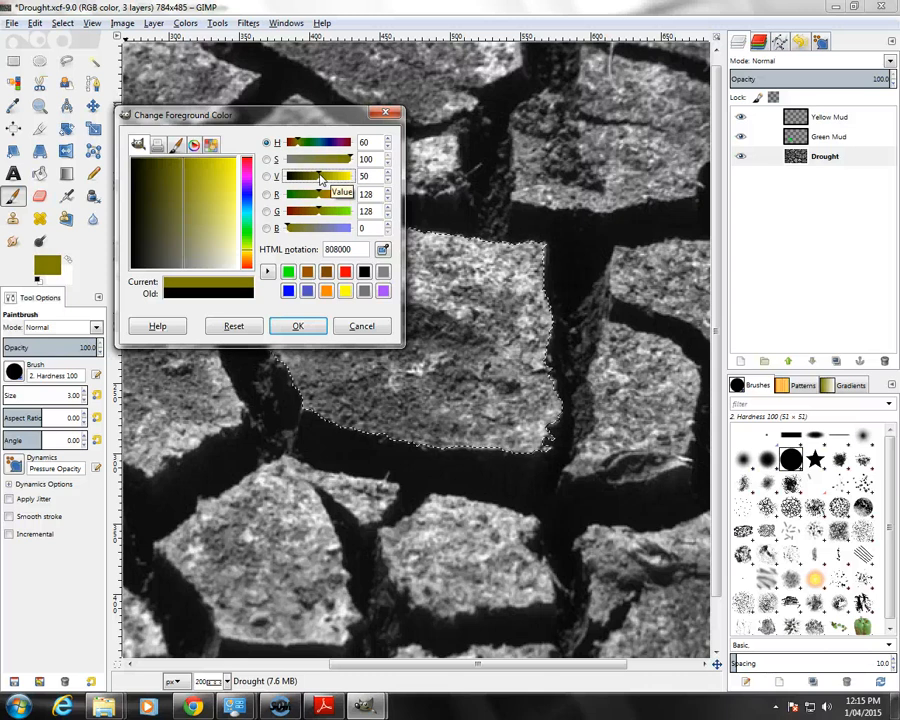
drag(320, 178, 398, 179)
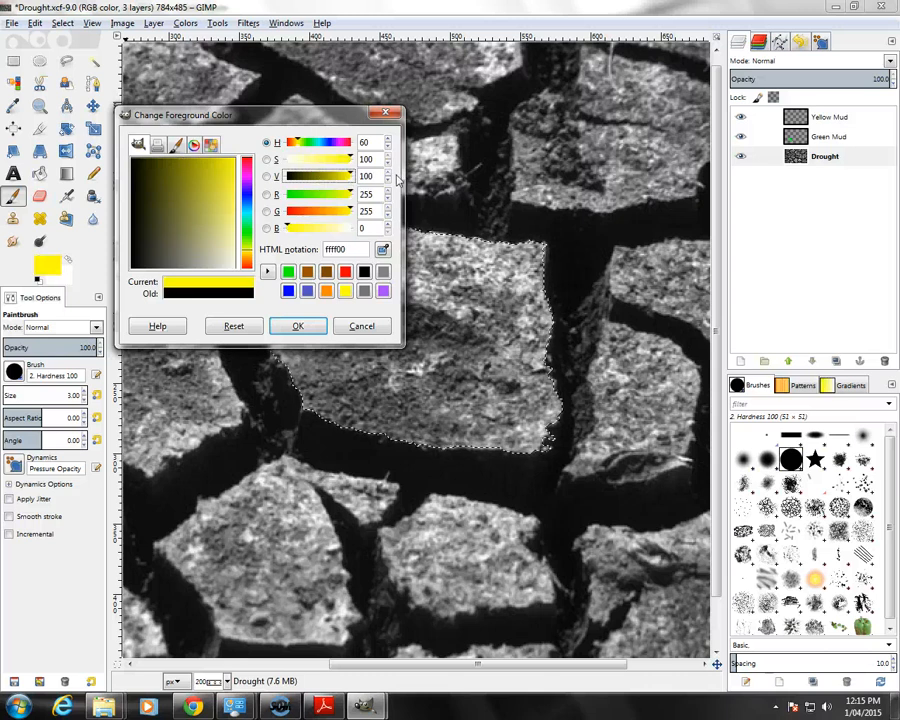
click(319, 160)
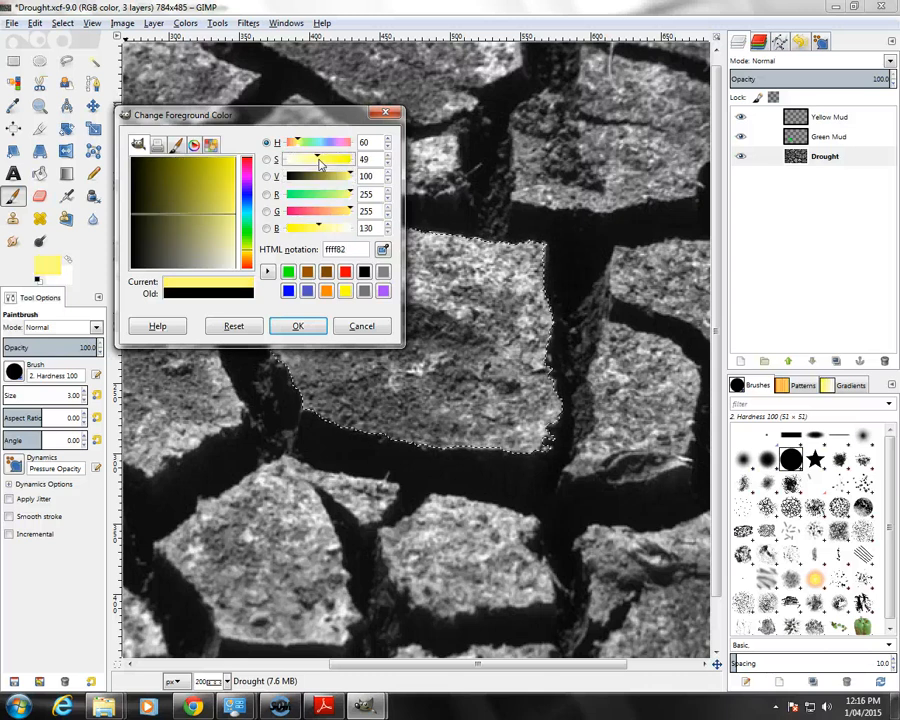
click(388, 157)
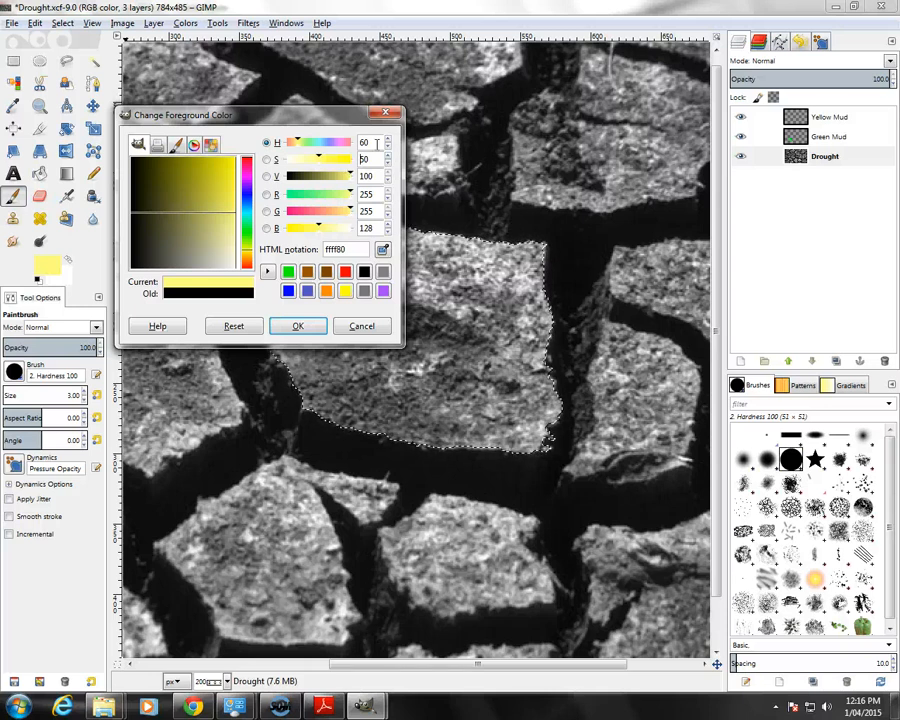
Highlight the instruction on pure bright yellow, 50% washed out, in the Adobe Reader test sheet, and accept the foreground colour in GIMP
click(323, 706)
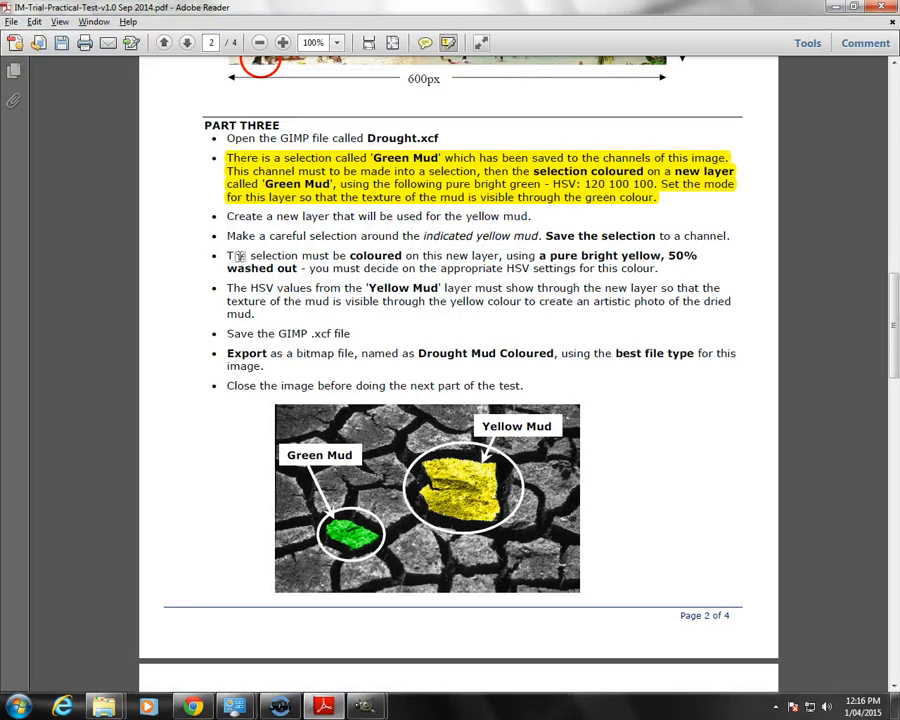
mouse_move(239, 256)
mouse_down()
mouse_move(230, 256)
mouse_move(663, 269)
mouse_up()
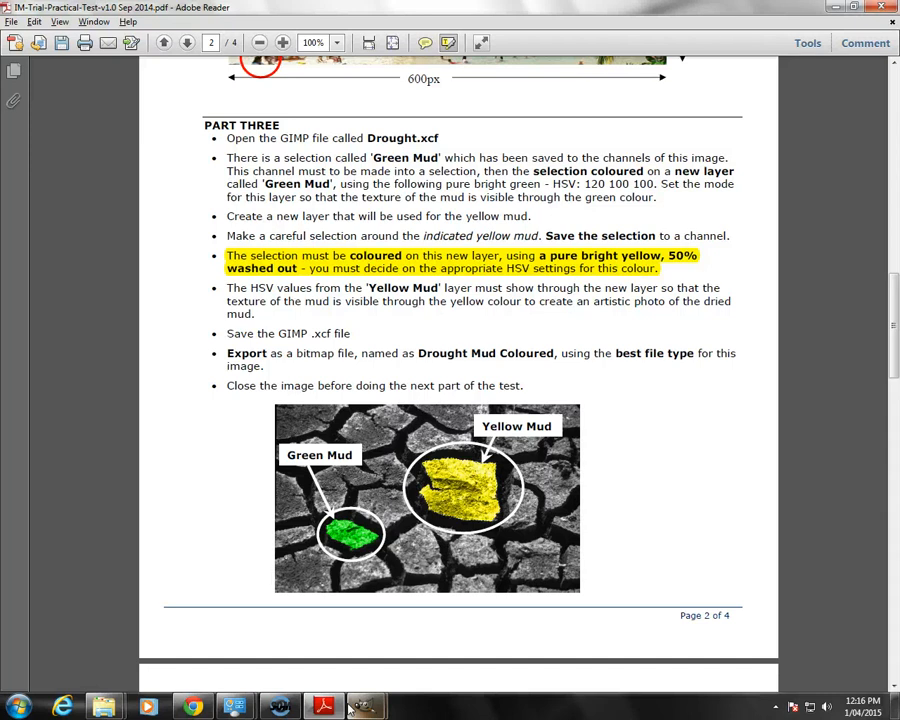
mouse_move(360, 706)
mouse_move(385, 640)
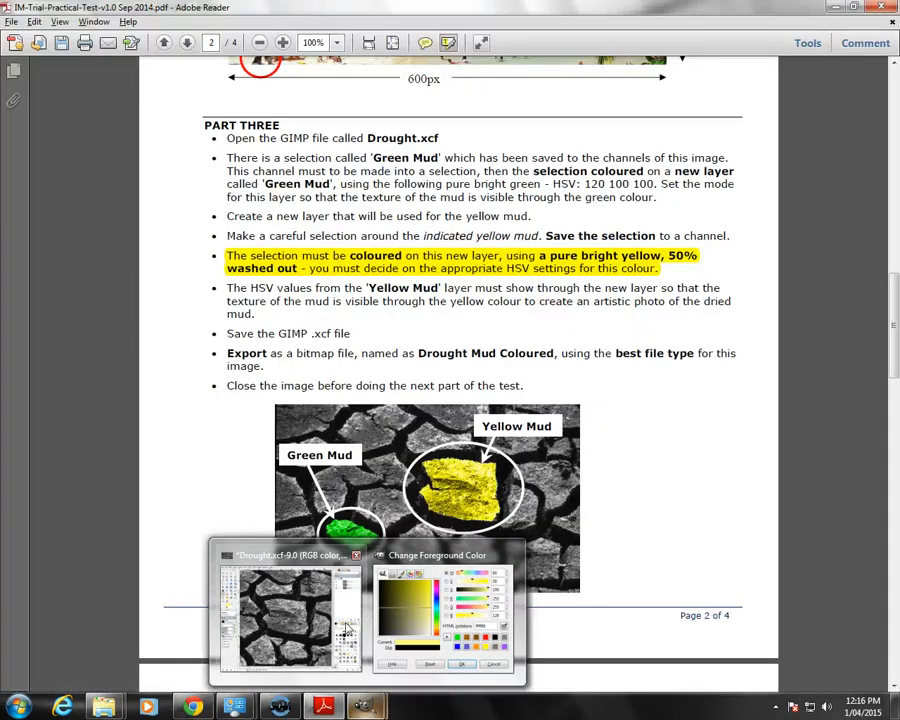
click(345, 612)
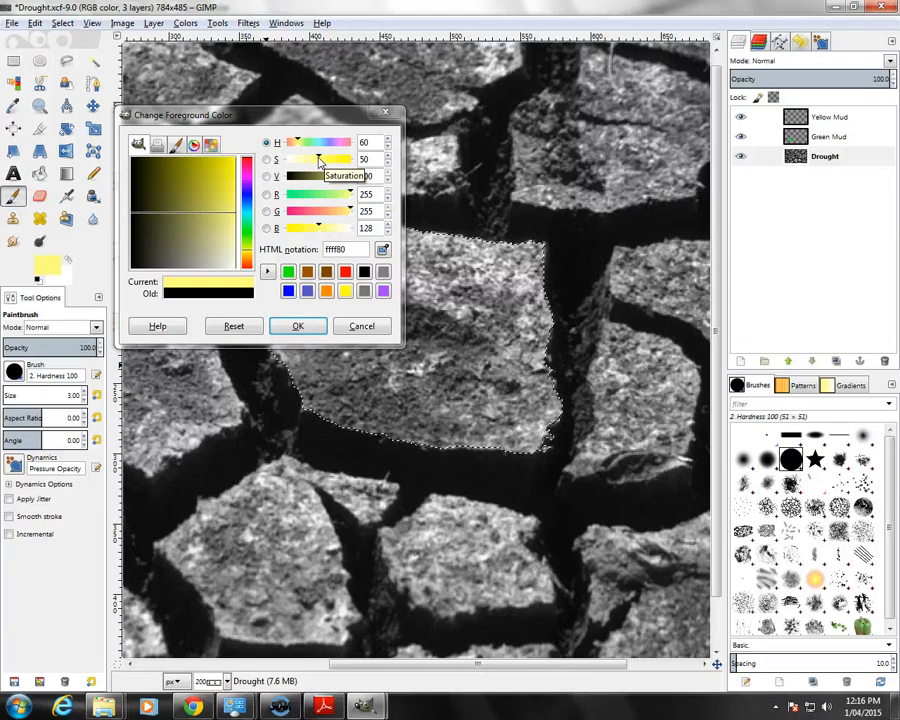
click(293, 330)
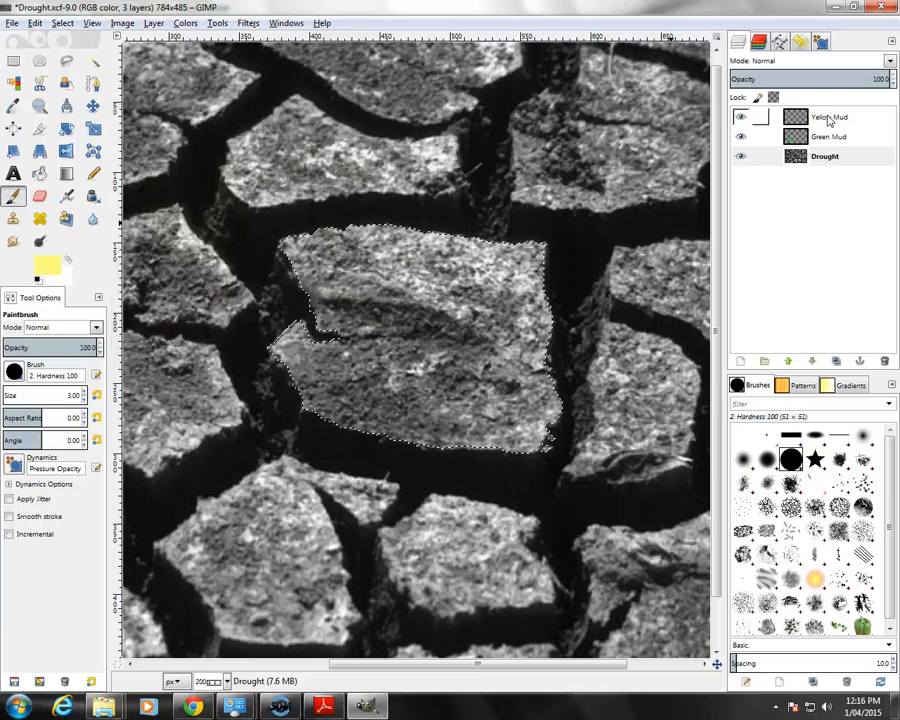
Fill the slab selection on the Yellow Mud layer with the foreground yellow and set the layer mode to Color
click(828, 118)
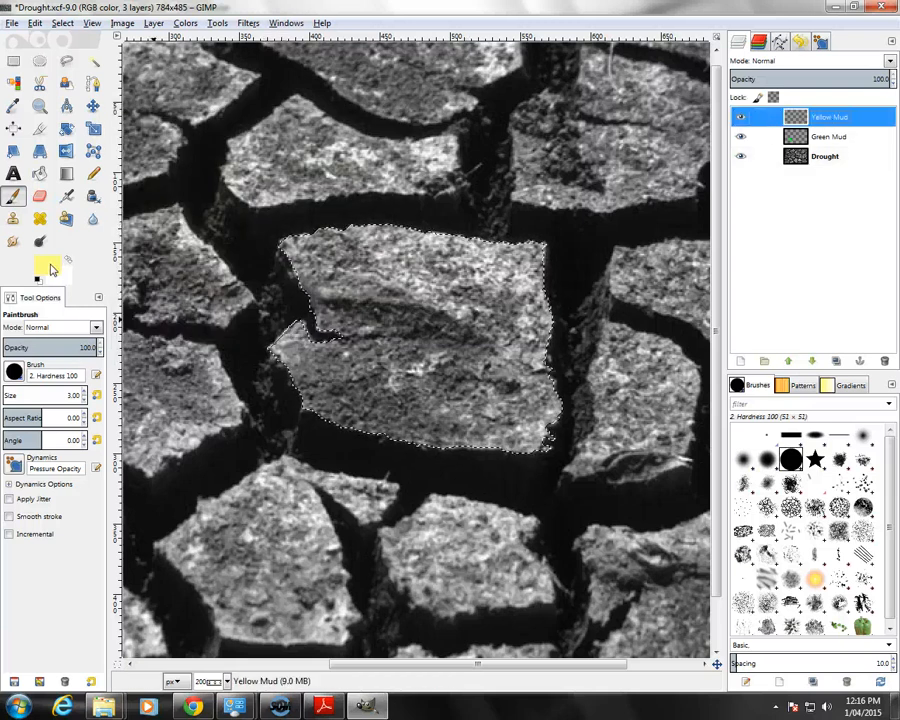
drag(52, 268, 440, 331)
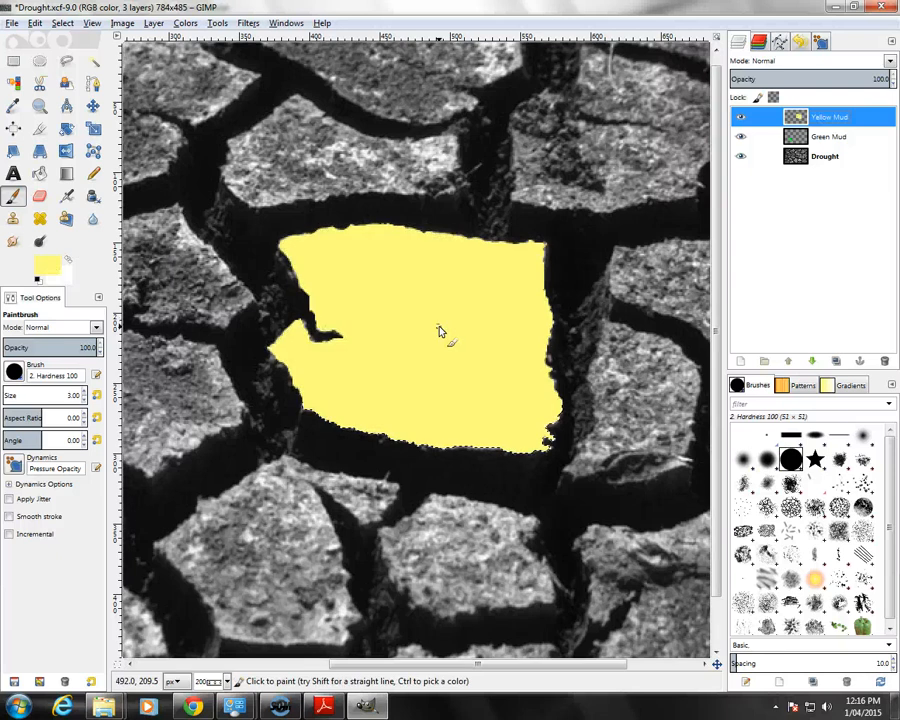
click(812, 62)
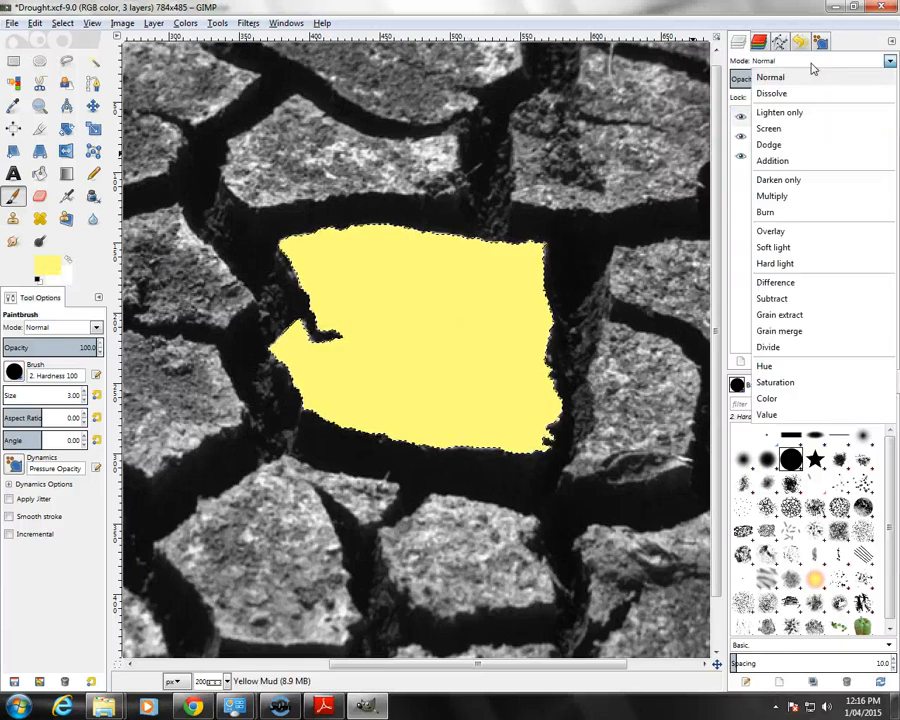
click(773, 399)
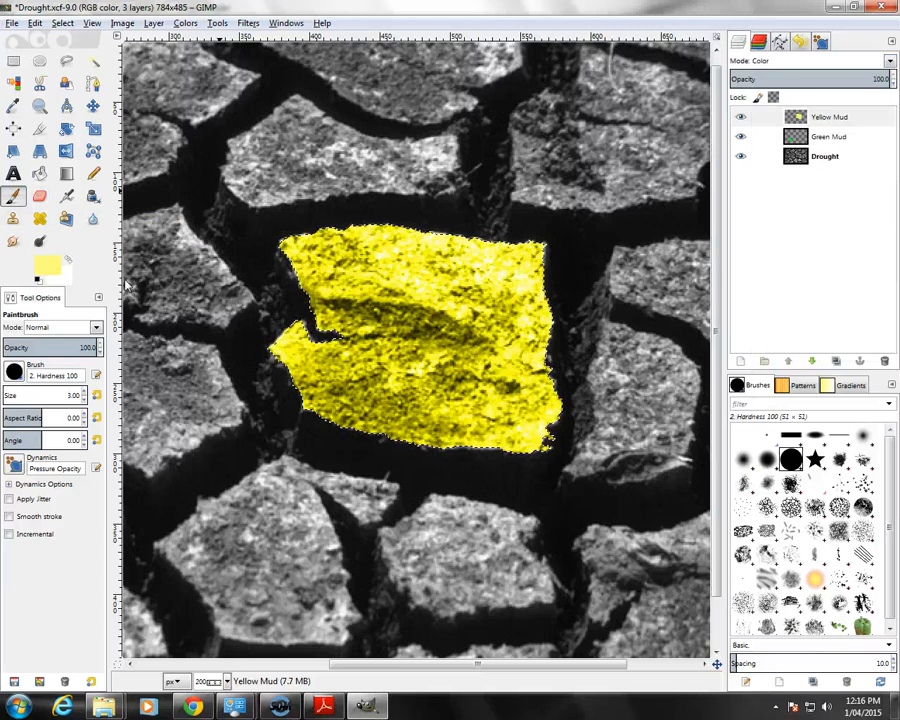
key(1)
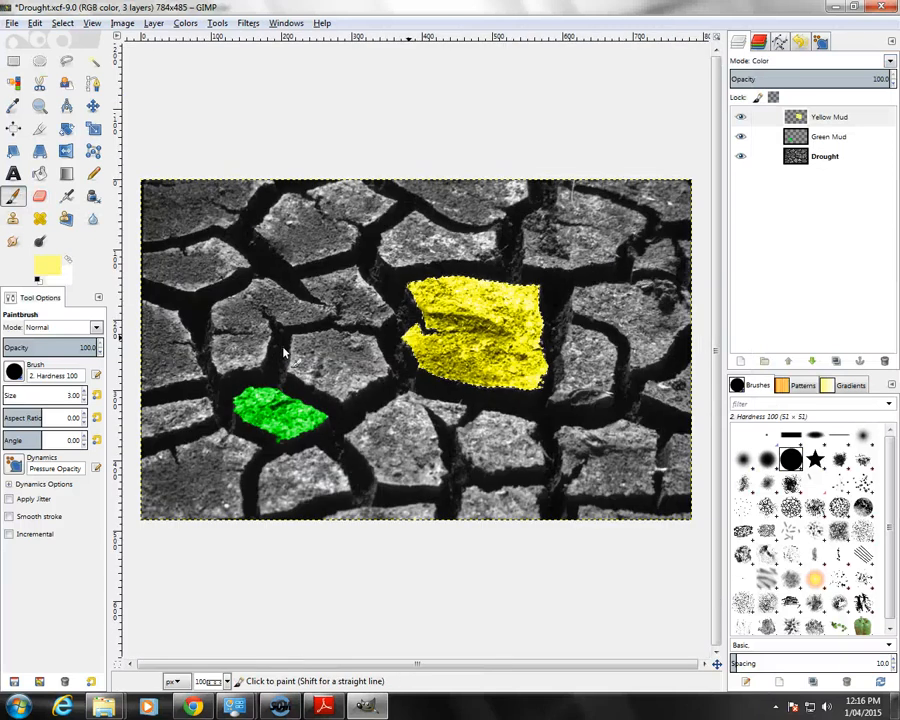
Check the saving instructions in Adobe Reader, and save the GIMP image as Drought.xcf in the IMTrialPracTest ITf1 student folder on the Desktop
click(325, 707)
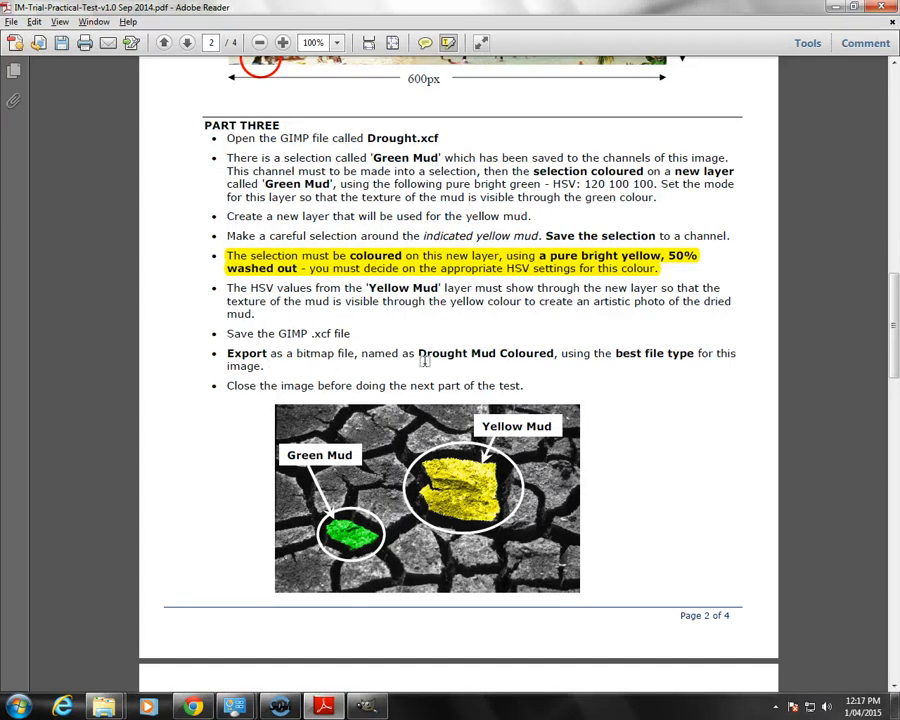
click(367, 708)
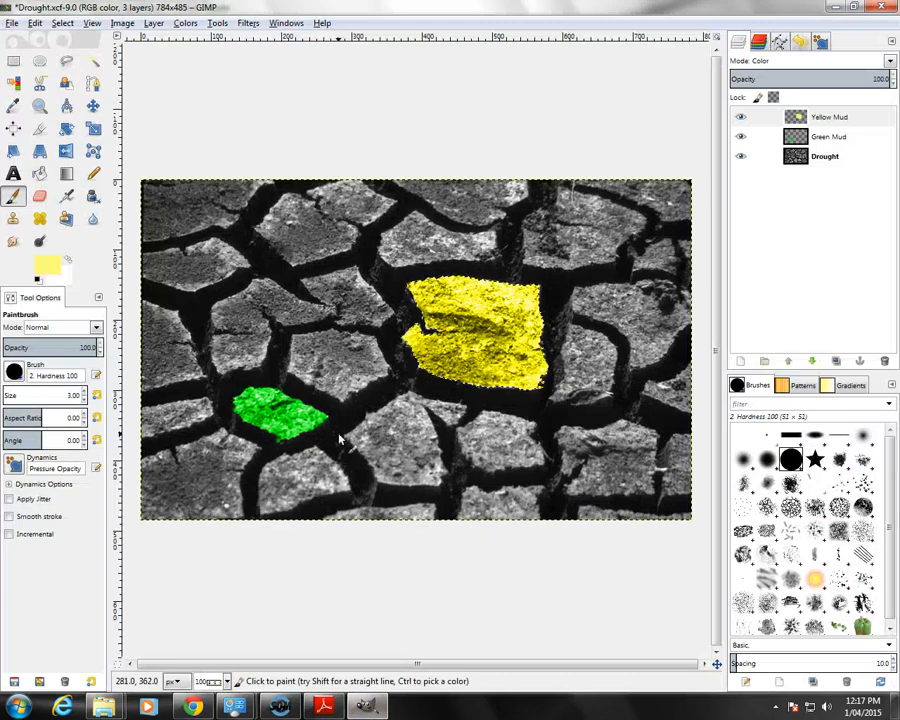
click(12, 24)
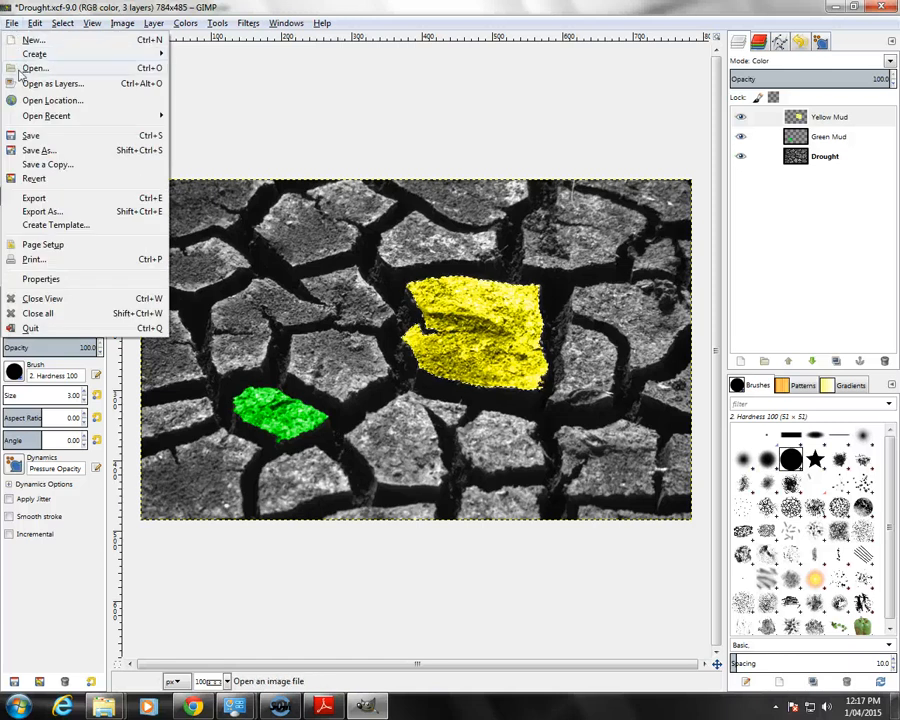
click(30, 163)
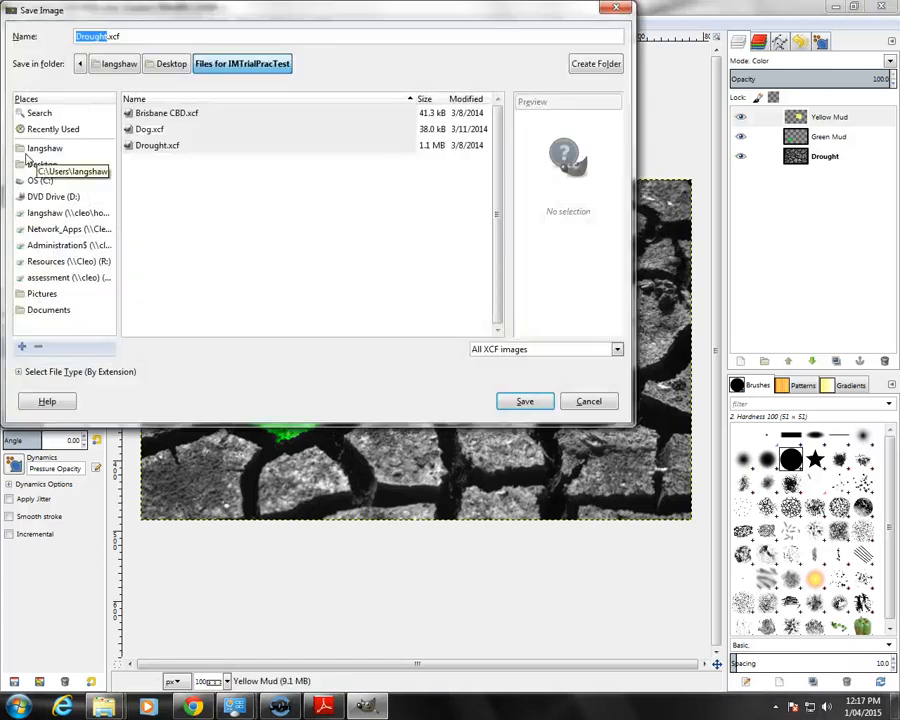
click(160, 63)
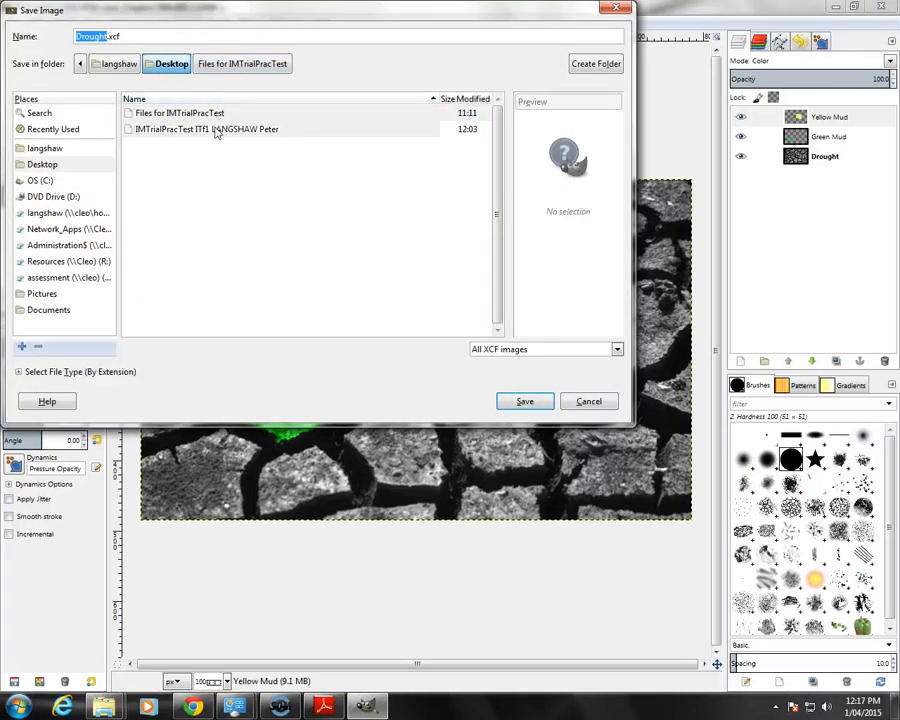
double_click(211, 130)
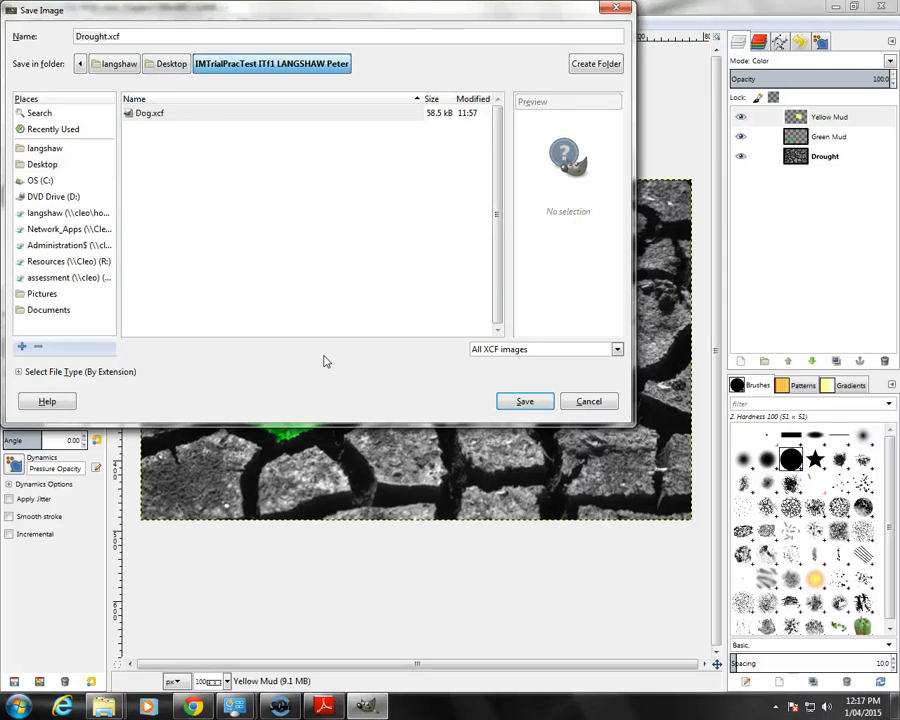
click(539, 401)
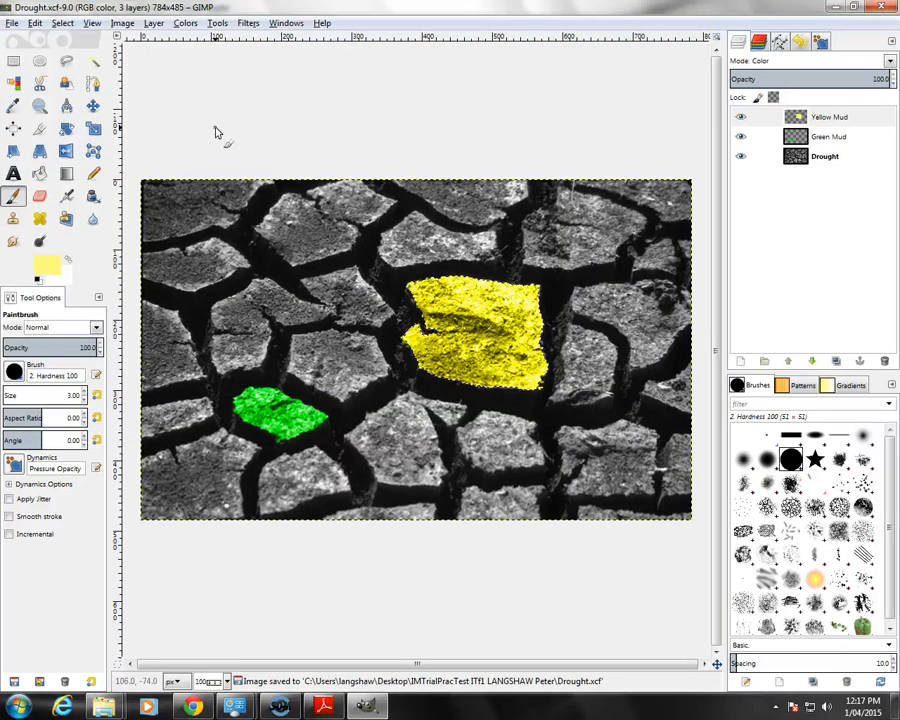
Export the image as Drought.jpg with JPEG quality 90 to the same student folder, and close the image
click(11, 22)
click(40, 211)
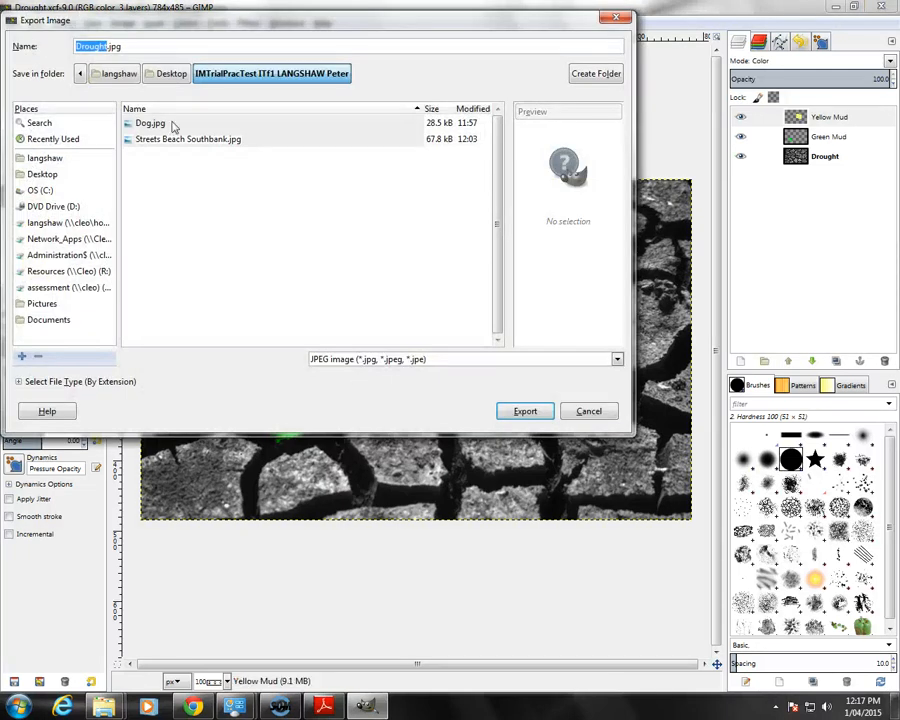
click(524, 411)
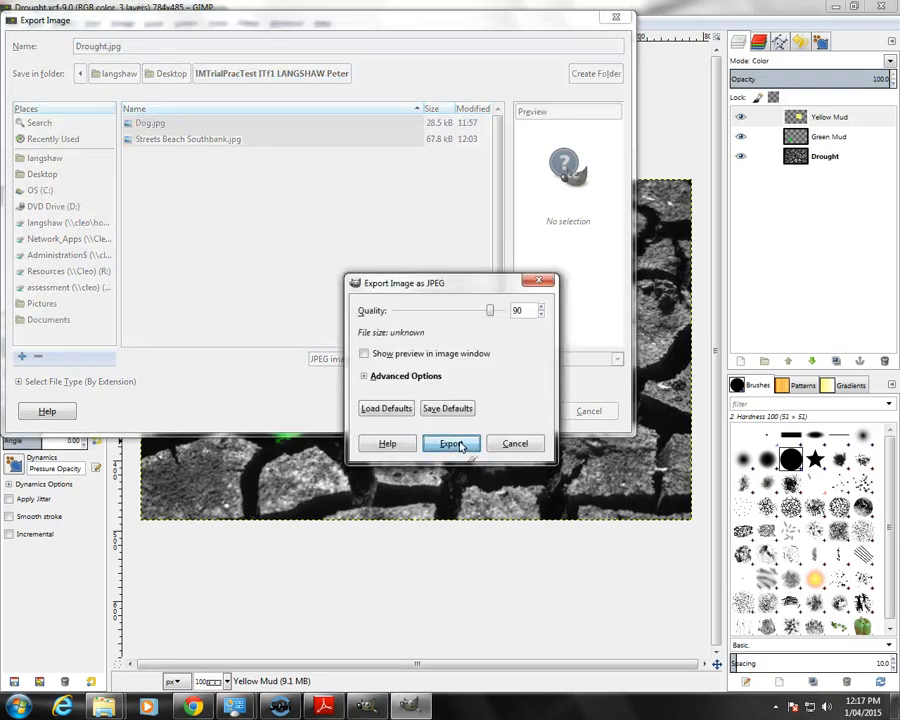
click(451, 443)
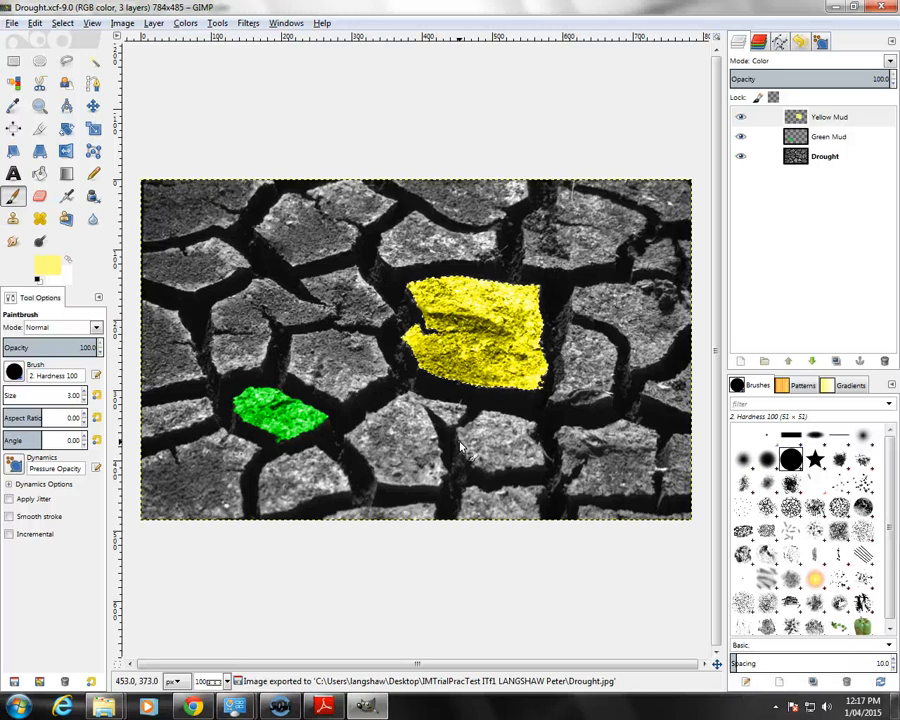
click(11, 23)
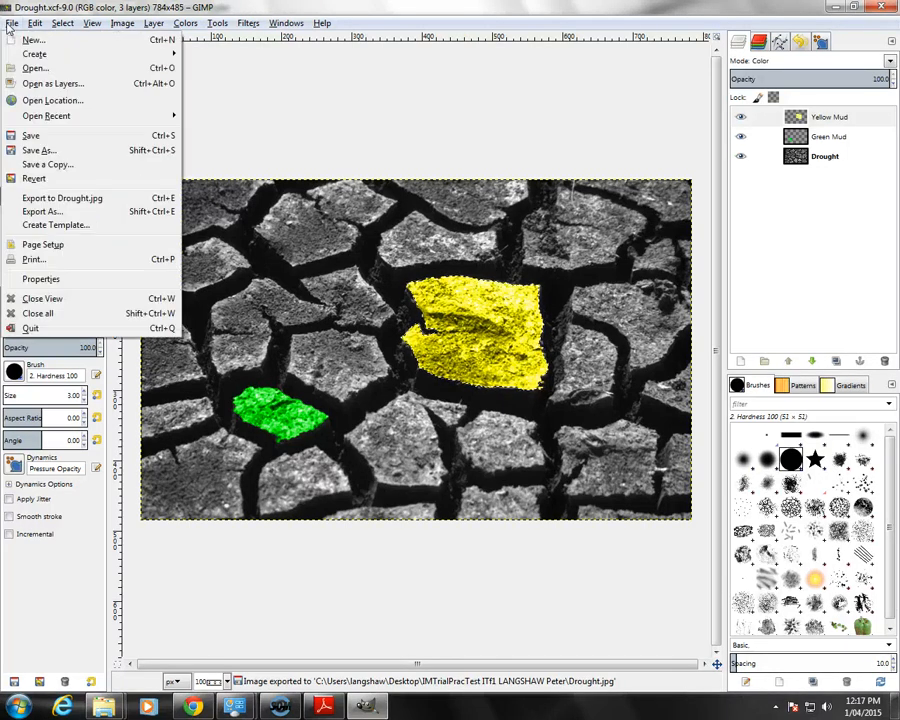
click(67, 301)
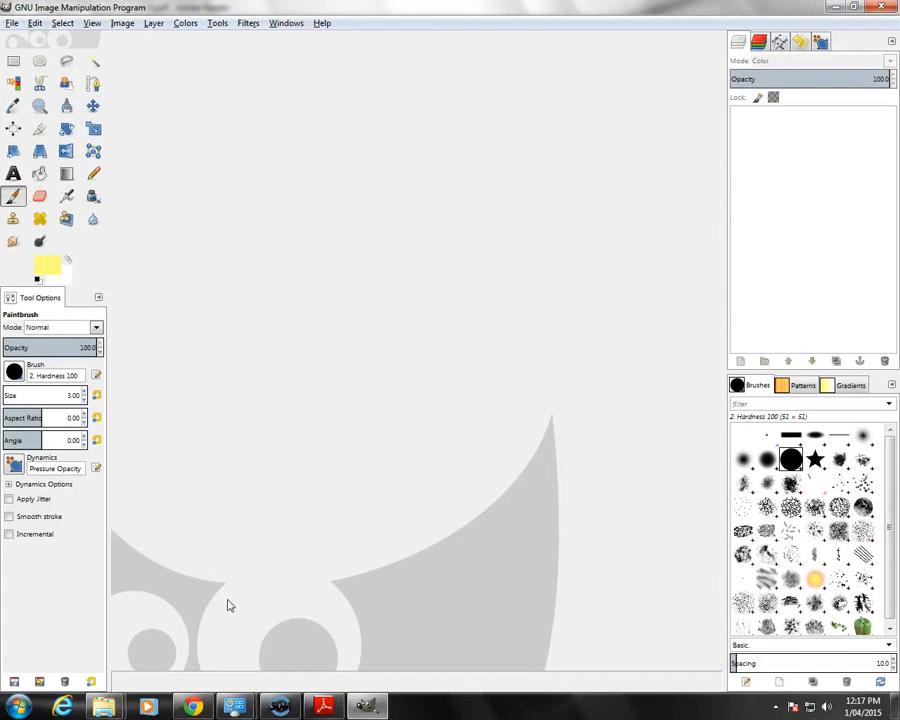